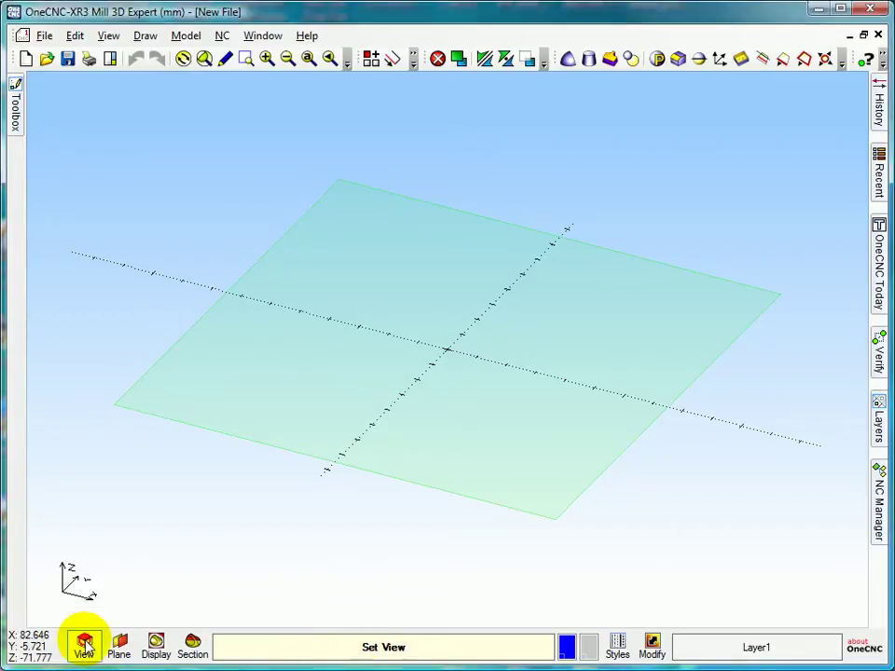
Step: Switch to the flat CAD view and keep the drawing toolbox permanently open
{"action": "left_click", "coordinate": [84, 644]}
{"action": "left_click", "coordinate": [127, 334]}
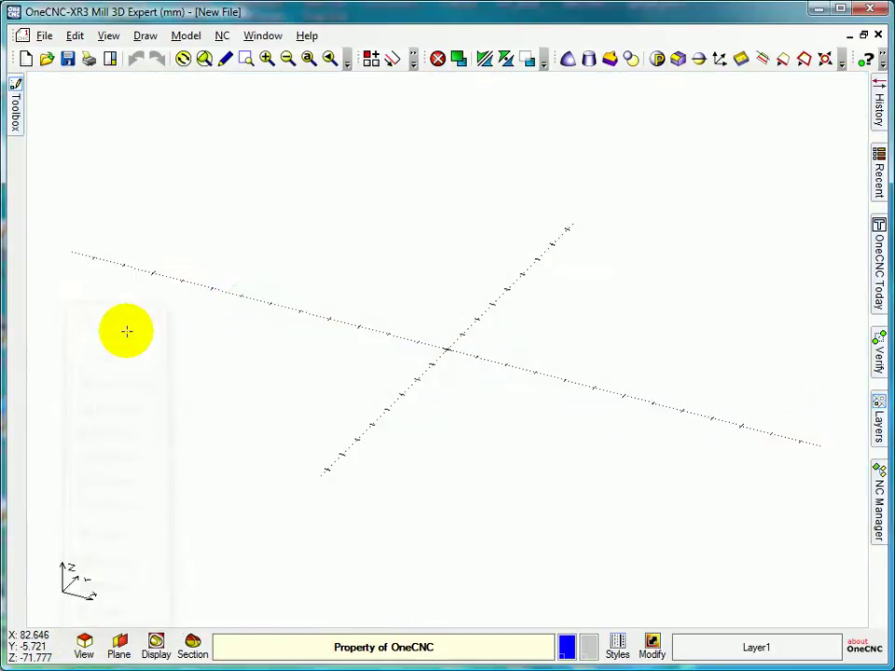
{"action": "left_click", "coordinate": [16, 110]}
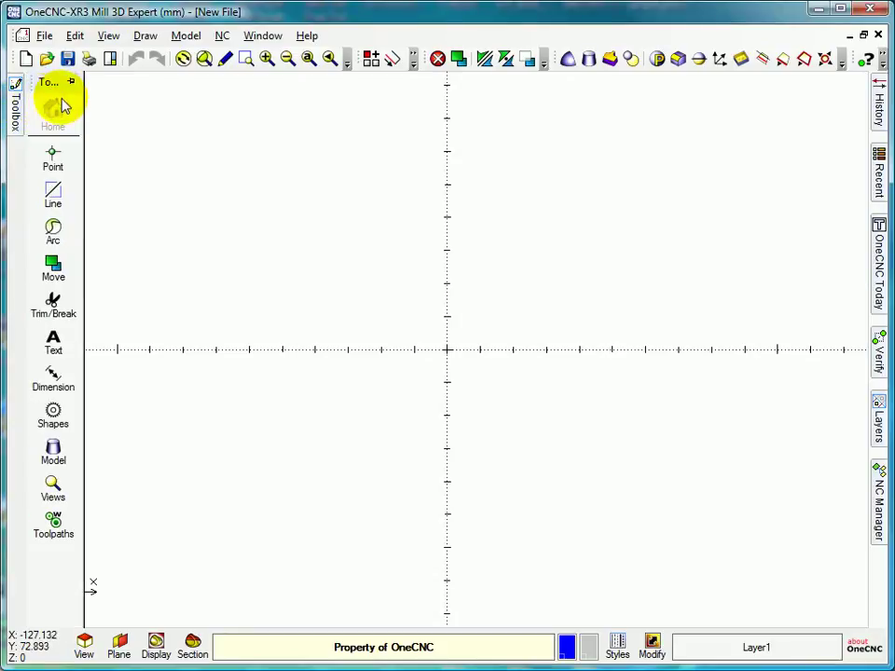
{"action": "left_click", "coordinate": [70, 83]}
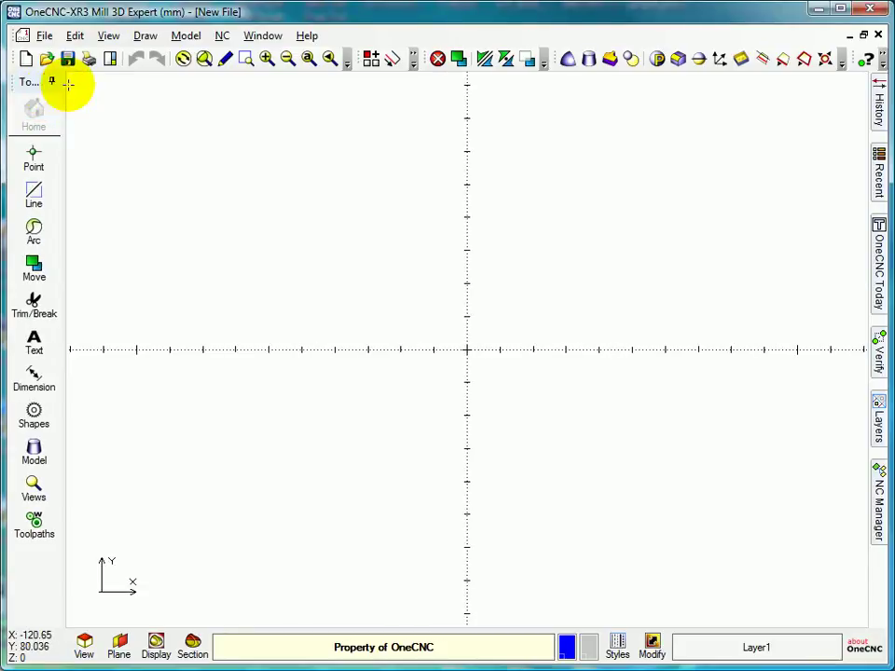
Step: Start a rectangle with rounded corners and set the corner radius to 20 mm
{"action": "left_click", "coordinate": [33, 196]}
{"action": "left_click", "coordinate": [38, 414]}
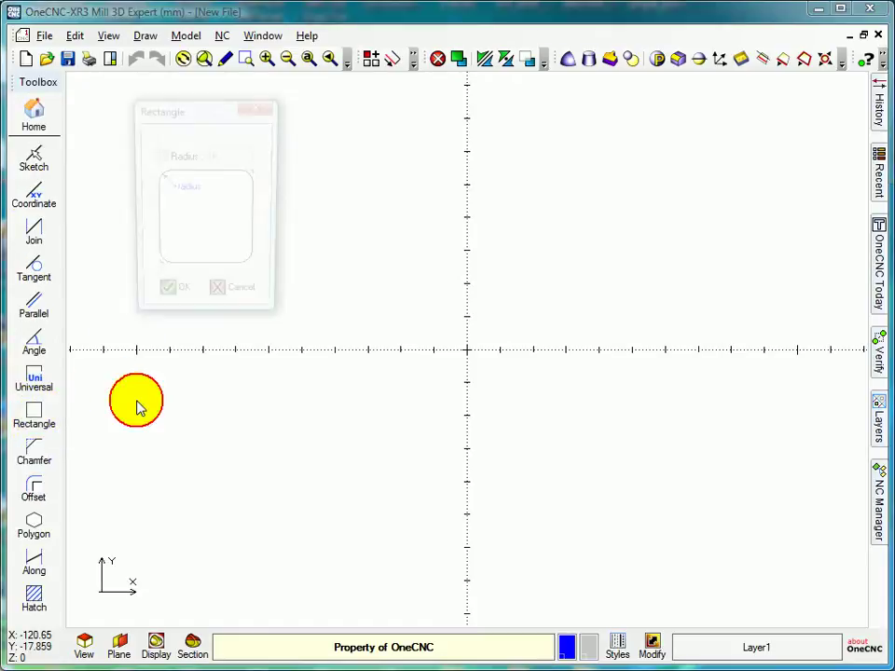
{"action": "left_click", "coordinate": [160, 157]}
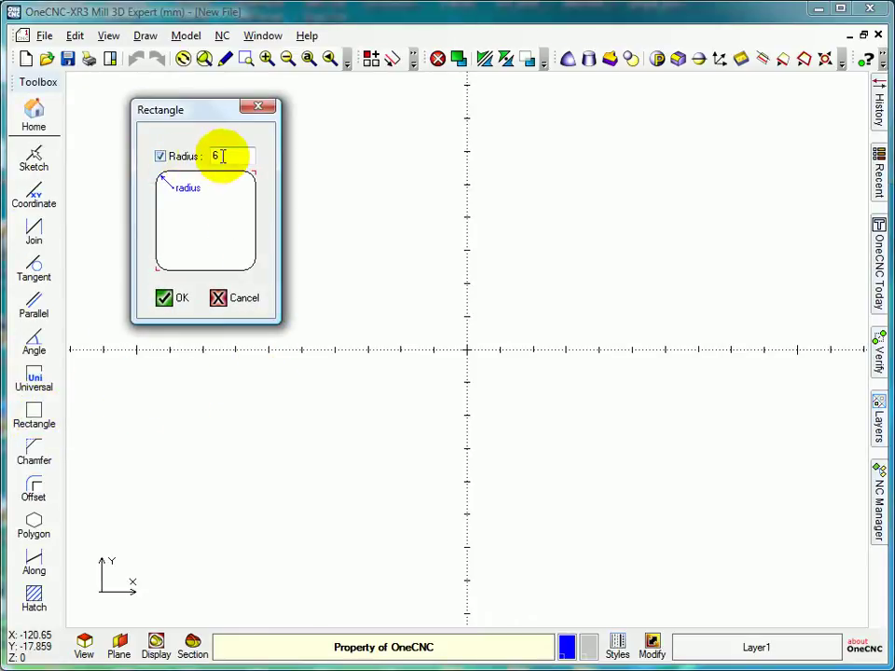
{"action": "left_click", "coordinate": [160, 156]}
{"action": "type", "text": "20"}
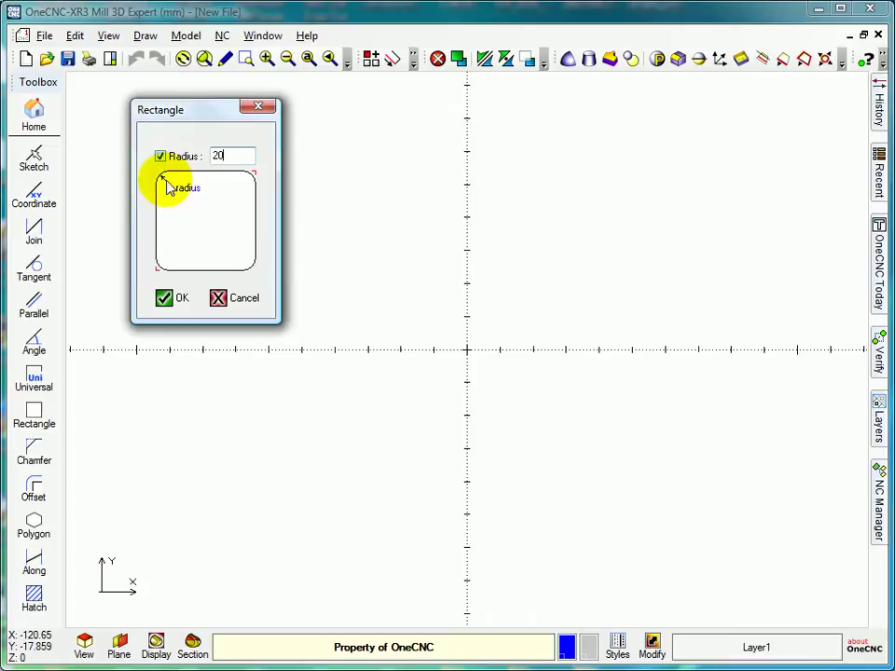
{"action": "left_click", "coordinate": [165, 297]}
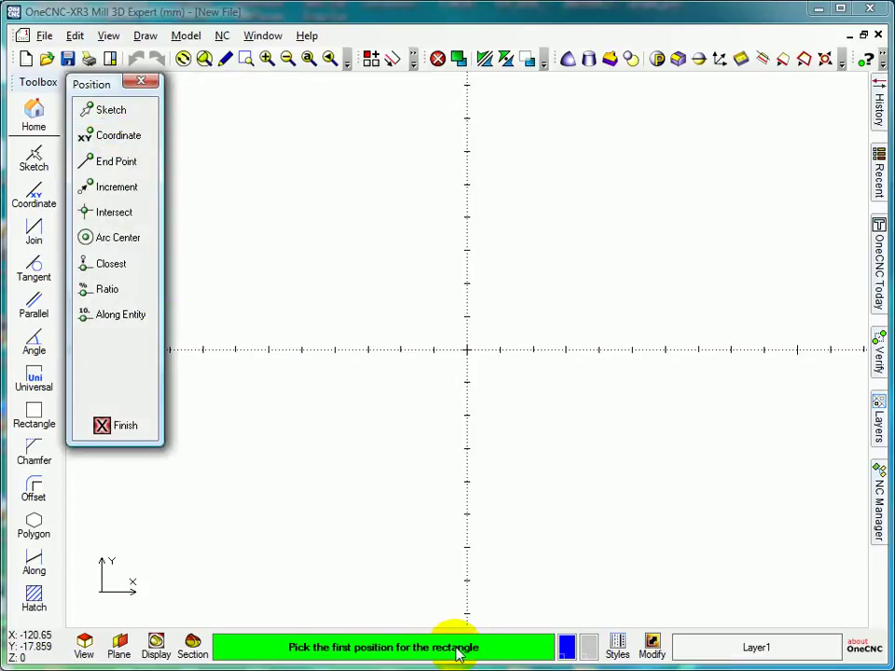
Step: Place the rounded rectangle's opposite corners at X50 Y50 and X-50 Y-50, and finish the rectangle command
{"action": "left_click", "coordinate": [119, 136]}
{"action": "key", "text": "Tab"}
{"action": "type", "text": "5"}
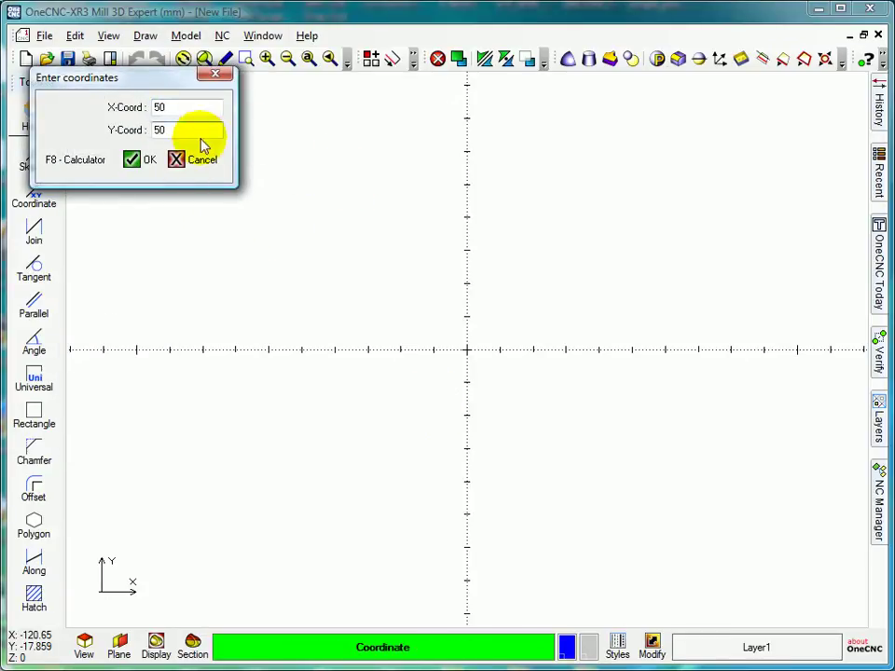
{"action": "left_click", "coordinate": [138, 160]}
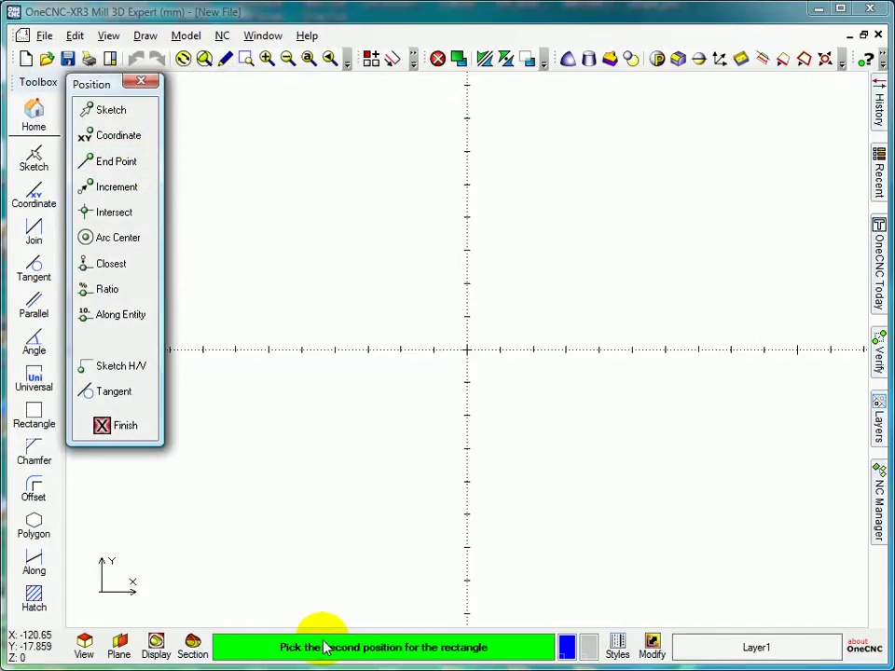
{"action": "left_click", "coordinate": [119, 135]}
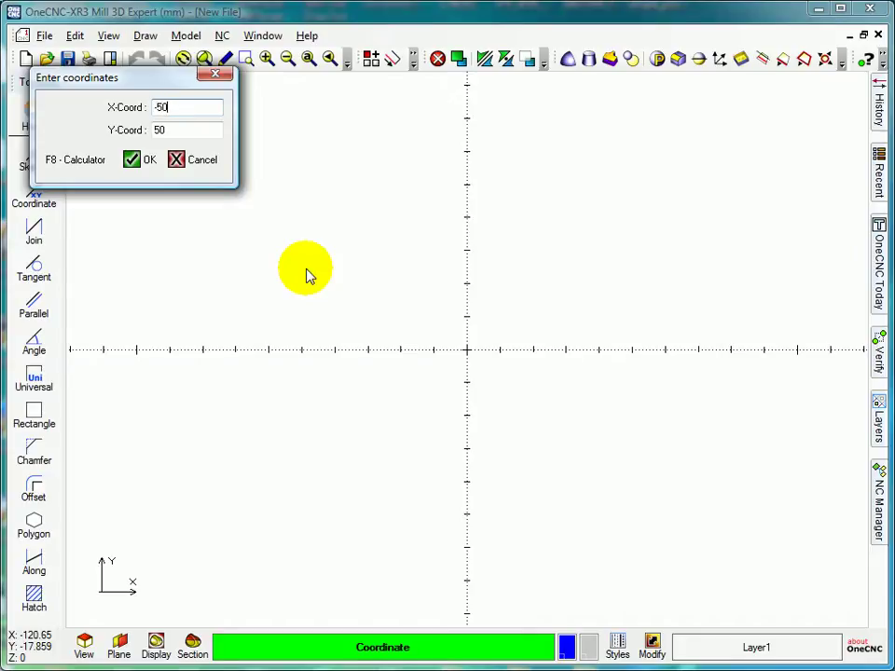
{"action": "type", "text": "-50"}
{"action": "left_click", "coordinate": [136, 159]}
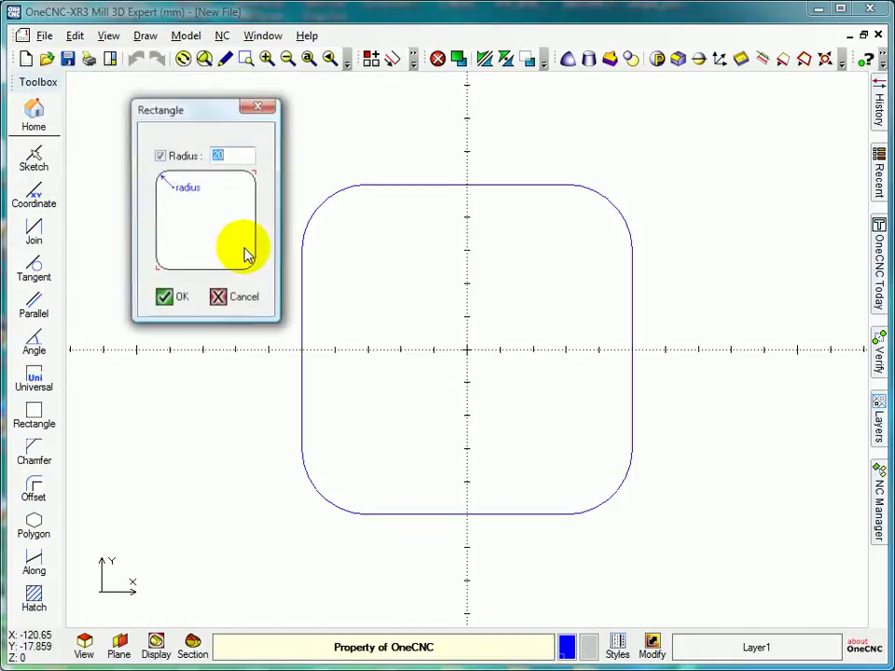
{"action": "left_click", "coordinate": [219, 295]}
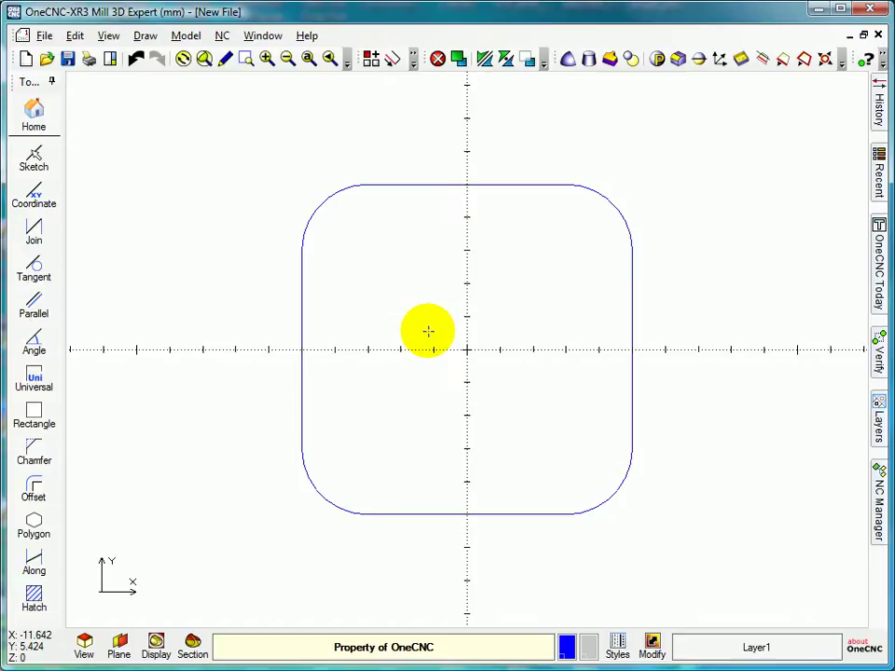
Step: Extrude the rounded rectangle in a 3D view as Extruded Curves with a height of 50 mm and a taper angle of -5 degrees
{"action": "left_click", "coordinate": [84, 642]}
{"action": "left_click", "coordinate": [110, 538]}
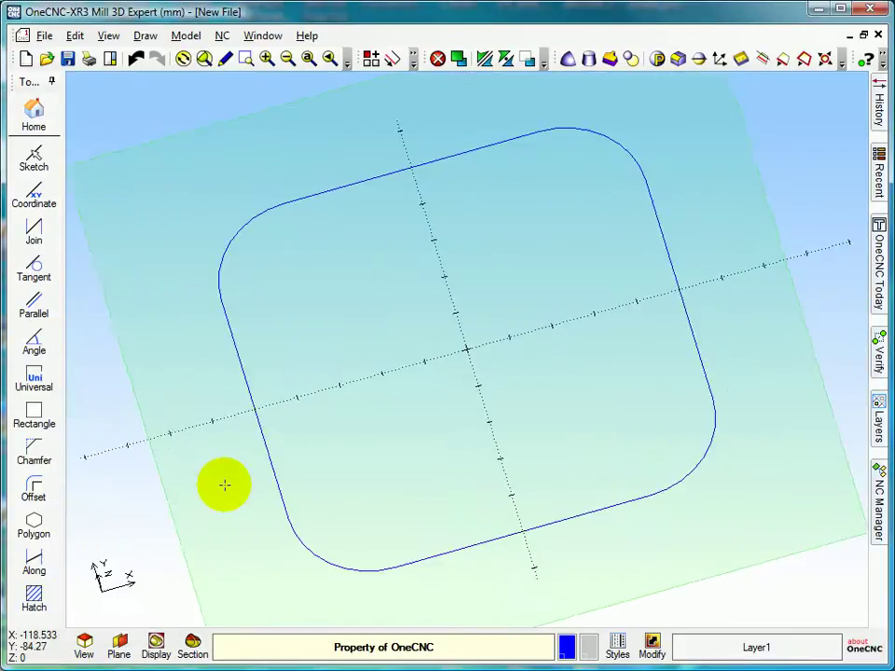
{"action": "scroll", "coordinate": [242, 447], "scroll_direction": "down", "scroll_amount": 2}
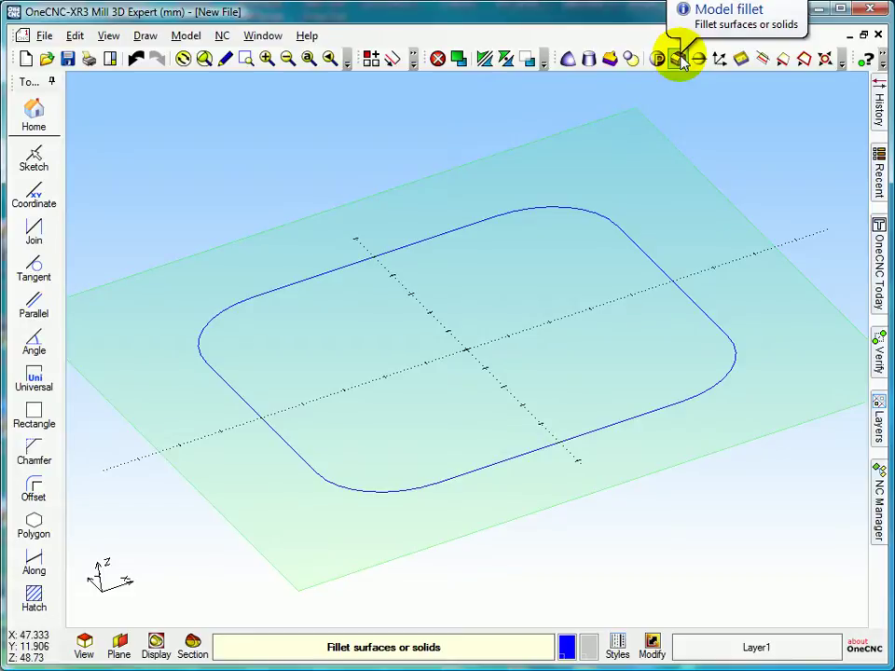
{"action": "left_click", "coordinate": [606, 58]}
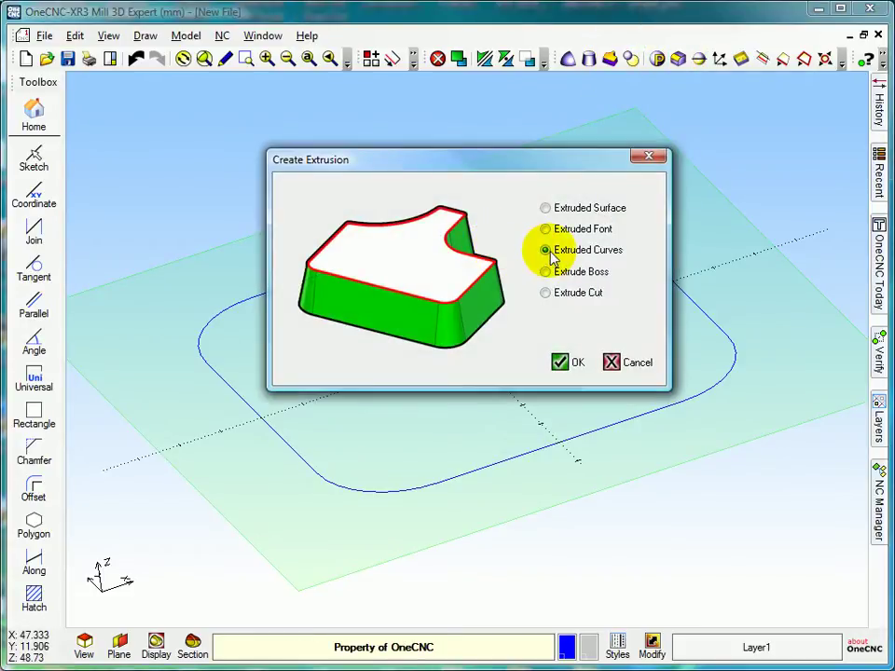
{"action": "left_click", "coordinate": [563, 362]}
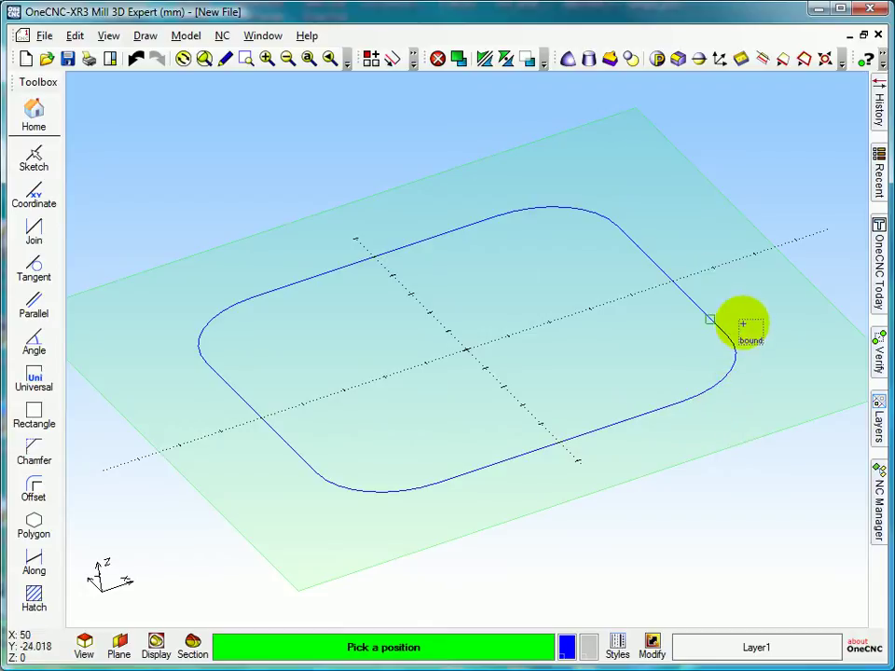
{"action": "left_click", "coordinate": [641, 449]}
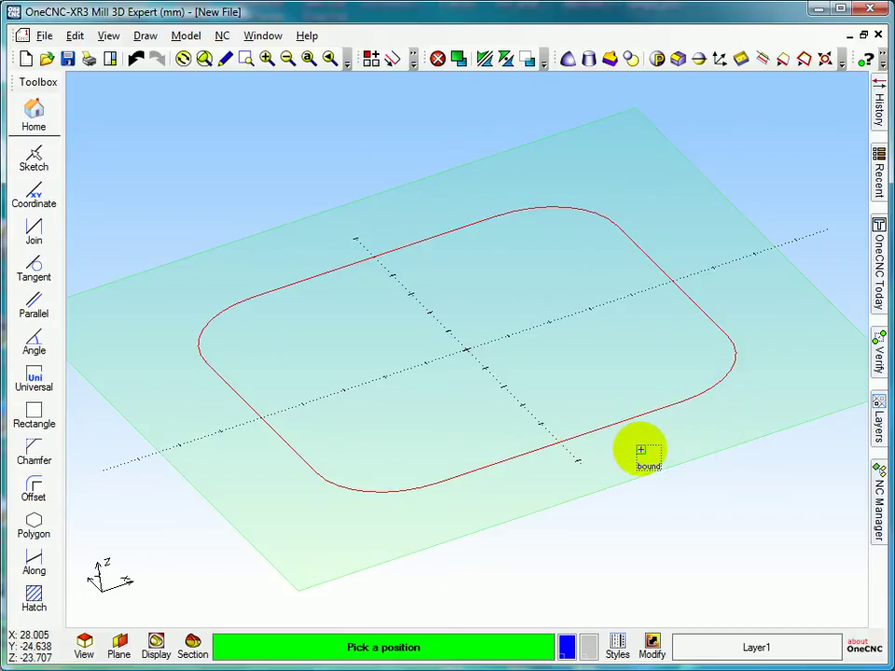
{"action": "right_click", "coordinate": [641, 451]}
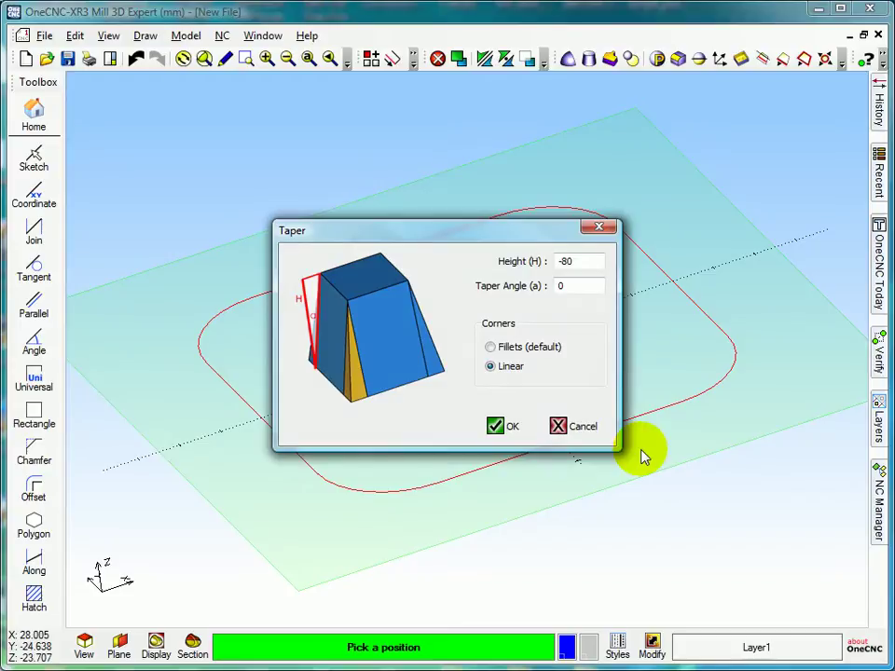
{"action": "left_click", "coordinate": [589, 263]}
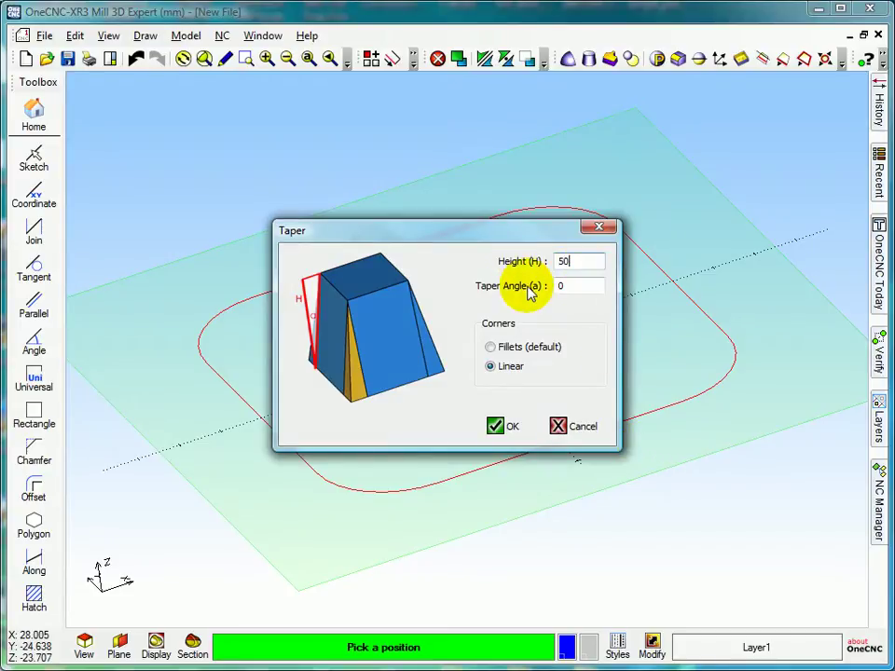
{"action": "left_click", "coordinate": [573, 285]}
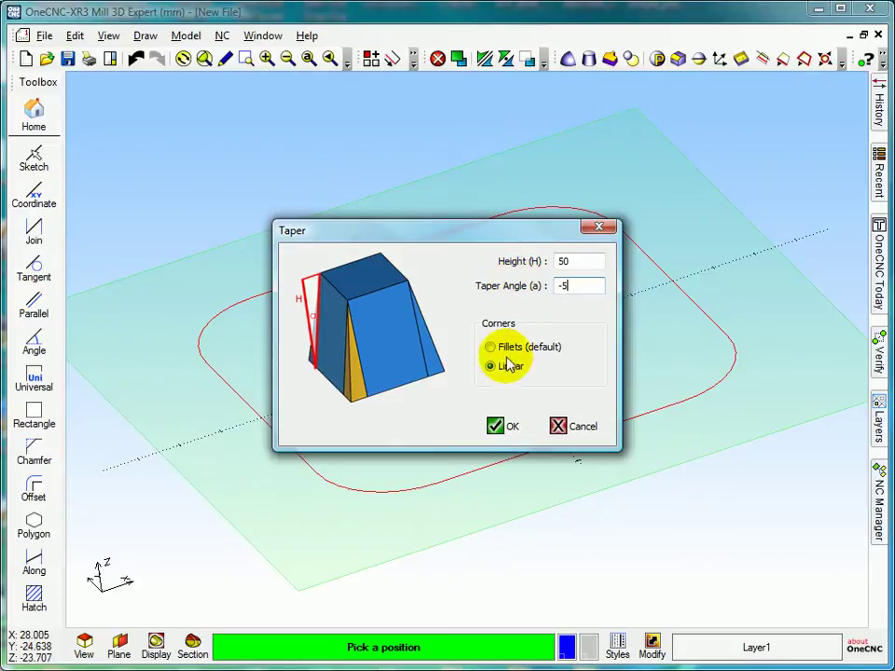
{"action": "left_click", "coordinate": [494, 425]}
Step: Apply a standard 8 mm radius fillet around the top edge of the tapered block
{"action": "scroll", "coordinate": [495, 428], "scroll_direction": "down", "scroll_amount": 2}
{"action": "middle_click_drag", "start_coordinate": [464, 404], "coordinate": [489, 411]}
{"action": "scroll", "coordinate": [537, 417], "scroll_direction": "down", "scroll_amount": 2}
{"action": "scroll", "coordinate": [536, 417], "scroll_direction": "up", "scroll_amount": 2}
{"action": "scroll", "coordinate": [536, 416], "scroll_direction": "down", "scroll_amount": 1}
{"action": "scroll", "coordinate": [536, 417], "scroll_direction": "up", "scroll_amount": 1}
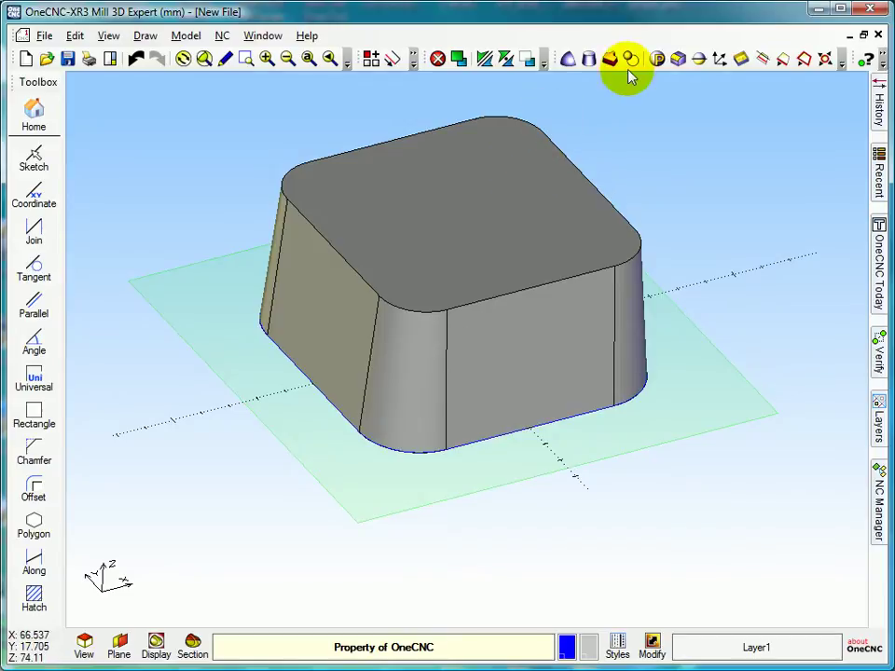
{"action": "left_click", "coordinate": [677, 60]}
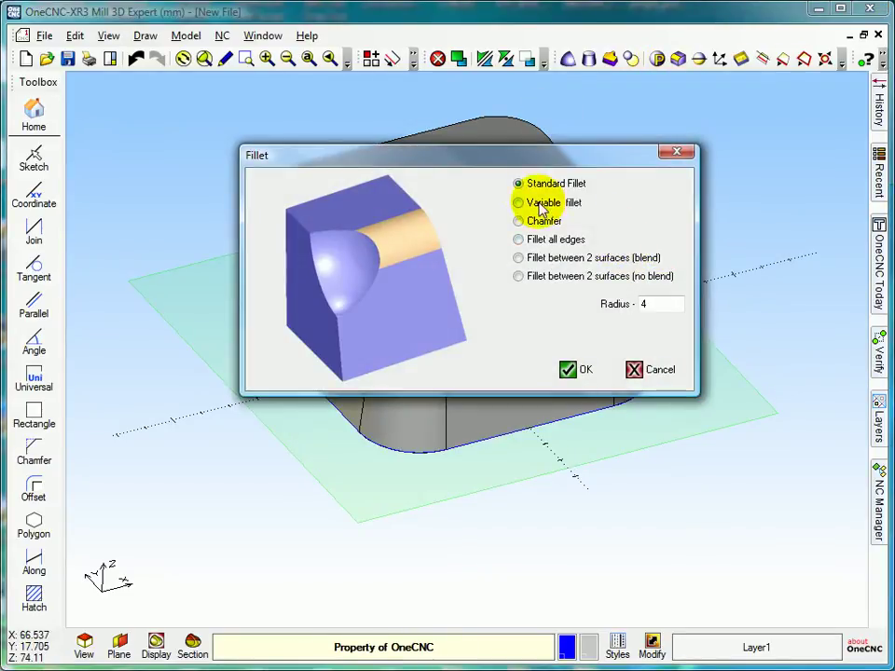
{"action": "left_click", "coordinate": [631, 304]}
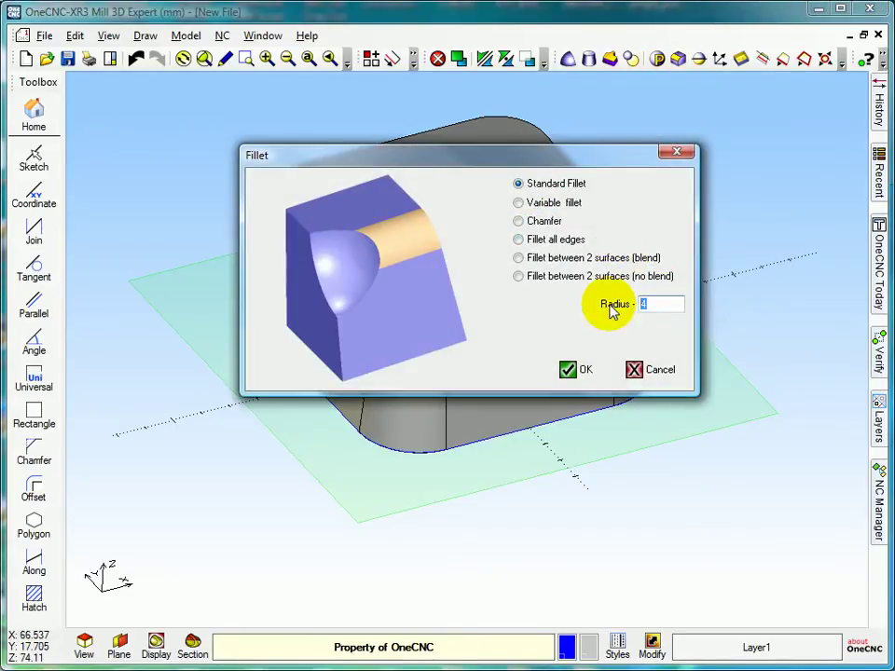
{"action": "type", "text": "8"}
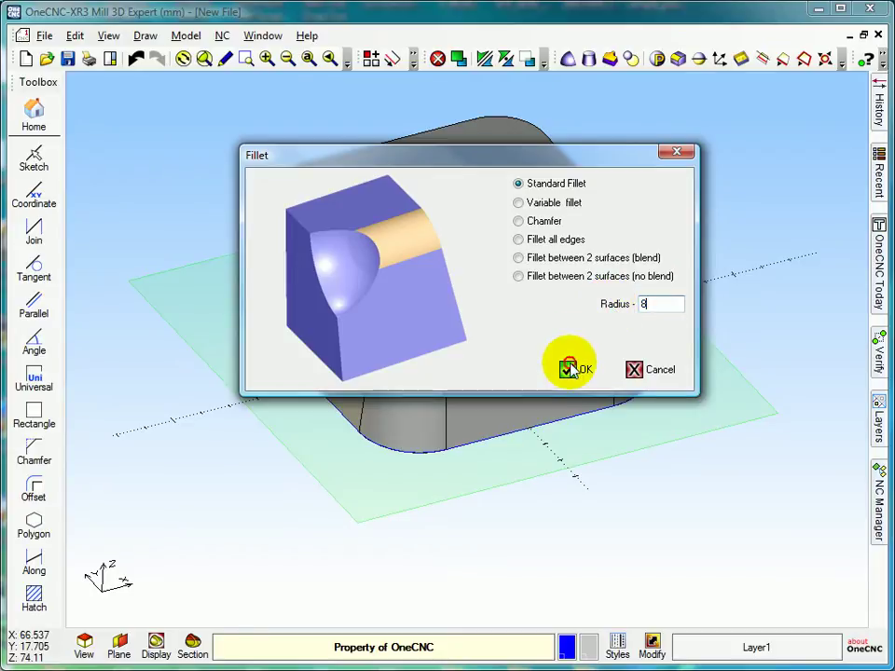
{"action": "left_click", "coordinate": [571, 369]}
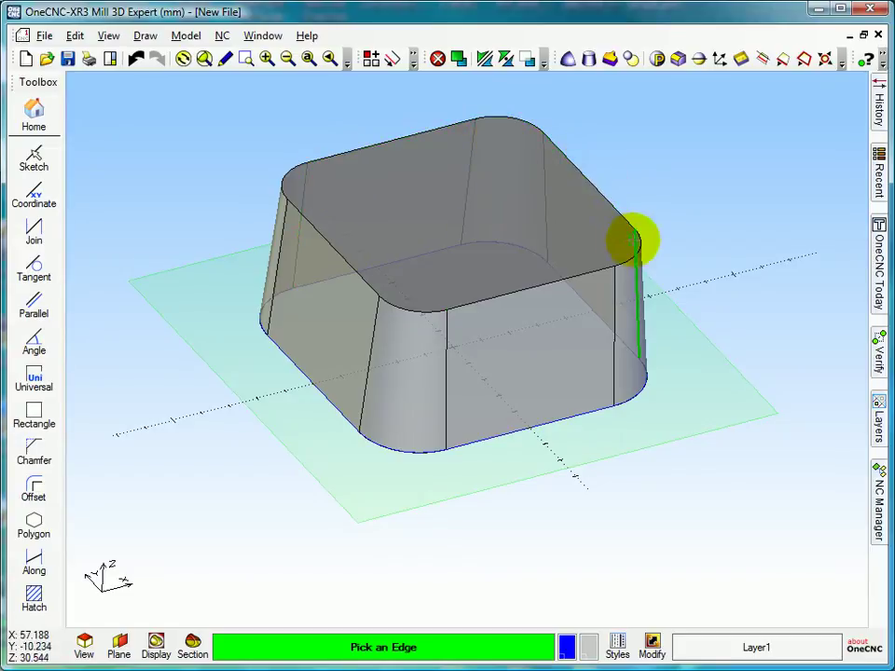
{"action": "left_click", "coordinate": [570, 279]}
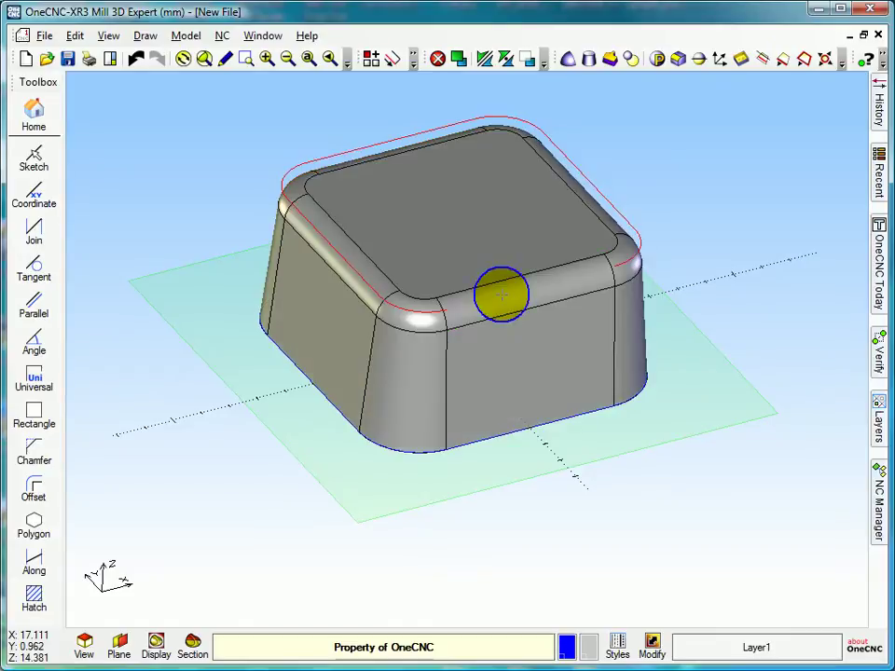
Step: Examine the filleted block from several angles, including its underside
{"action": "mouse_move", "coordinate": [502, 295]}
{"action": "middle_mouse_down"}
{"action": "mouse_move", "coordinate": [523, 220]}
{"action": "mouse_move", "coordinate": [511, 321]}
{"action": "mouse_move", "coordinate": [511, 282]}
{"action": "mouse_move", "coordinate": [509, 320]}
{"action": "mouse_move", "coordinate": [509, 290]}
{"action": "middle_mouse_up"}
{"action": "scroll", "coordinate": [511, 282], "scroll_direction": "down", "scroll_amount": 2}
{"action": "scroll", "coordinate": [510, 282], "scroll_direction": "up", "scroll_amount": 1}
{"action": "scroll", "coordinate": [509, 282], "scroll_direction": "down", "scroll_amount": 2}
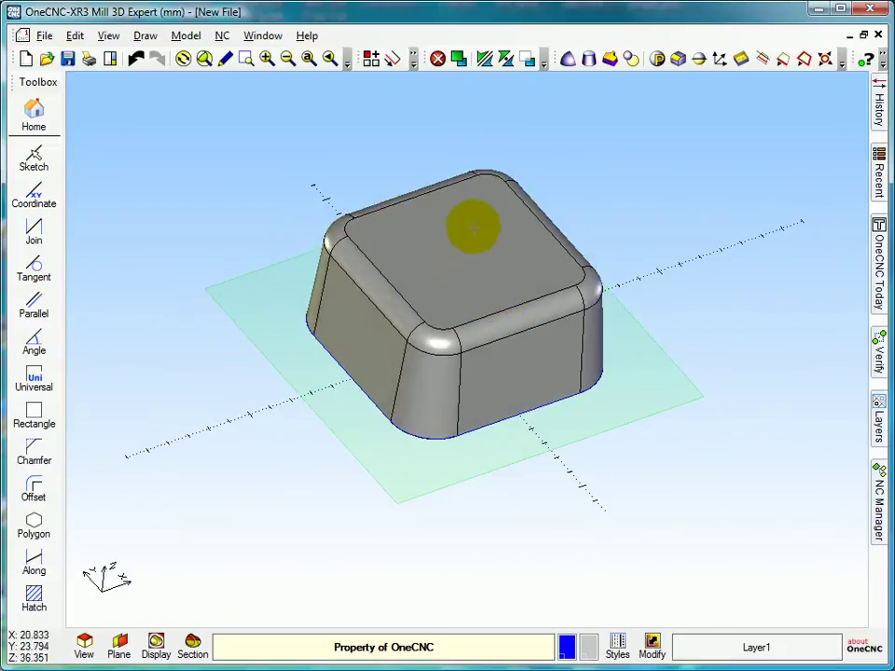
{"action": "middle_click_drag", "start_coordinate": [465, 241], "coordinate": [589, 428]}
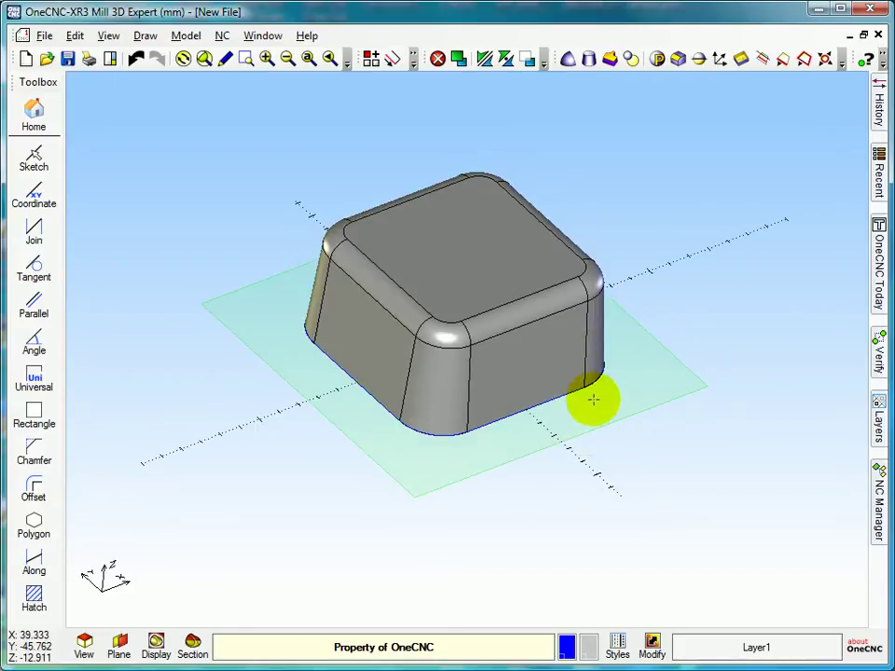
{"action": "middle_click_drag", "start_coordinate": [597, 399], "coordinate": [635, 171]}
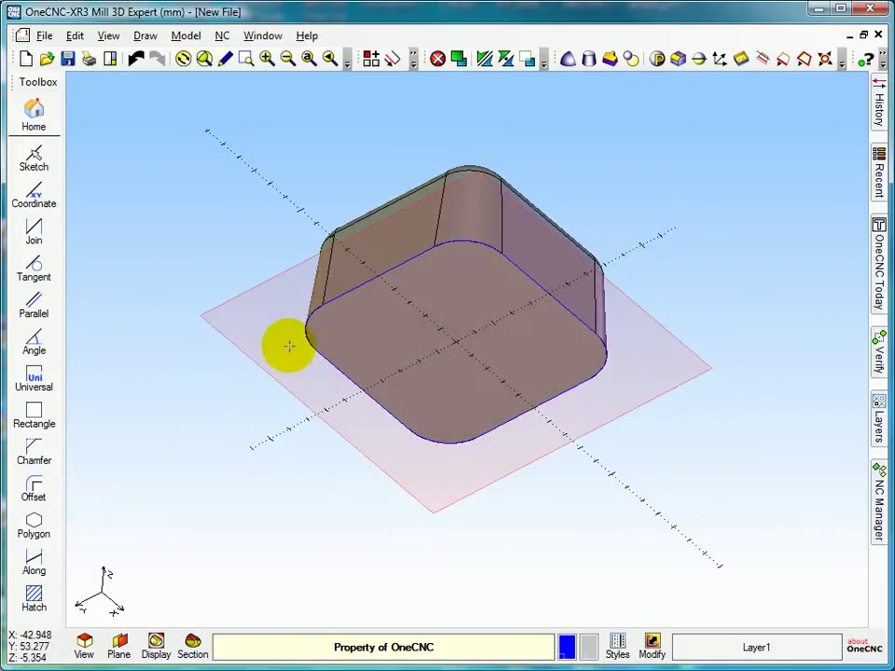
{"action": "middle_click_drag", "start_coordinate": [482, 302], "coordinate": [420, 498]}
{"action": "middle_click_drag", "start_coordinate": [406, 405], "coordinate": [404, 450]}
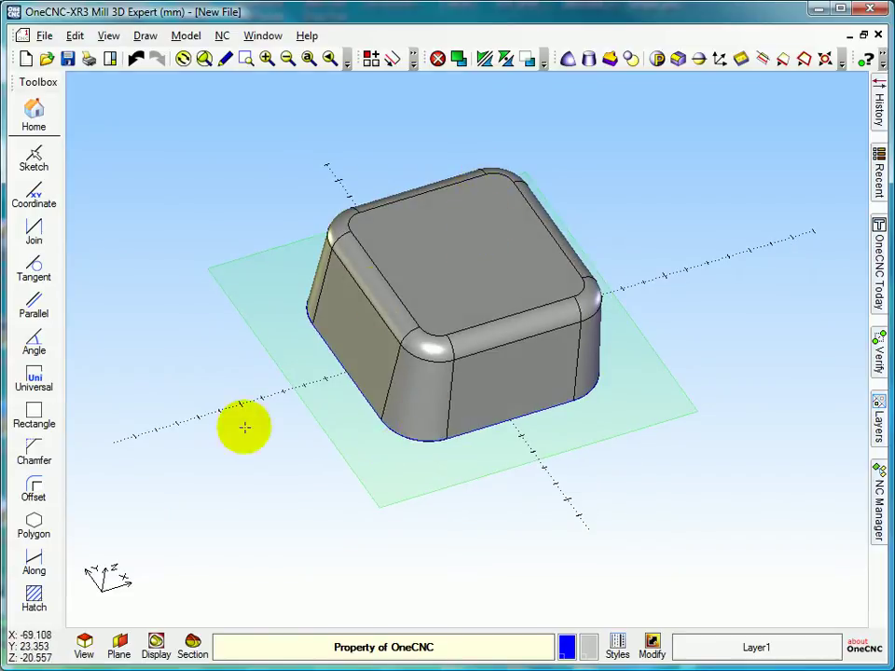
Step: Set the working plane on the block's flat top face and view the model square to that plane
{"action": "left_click", "coordinate": [120, 643]}
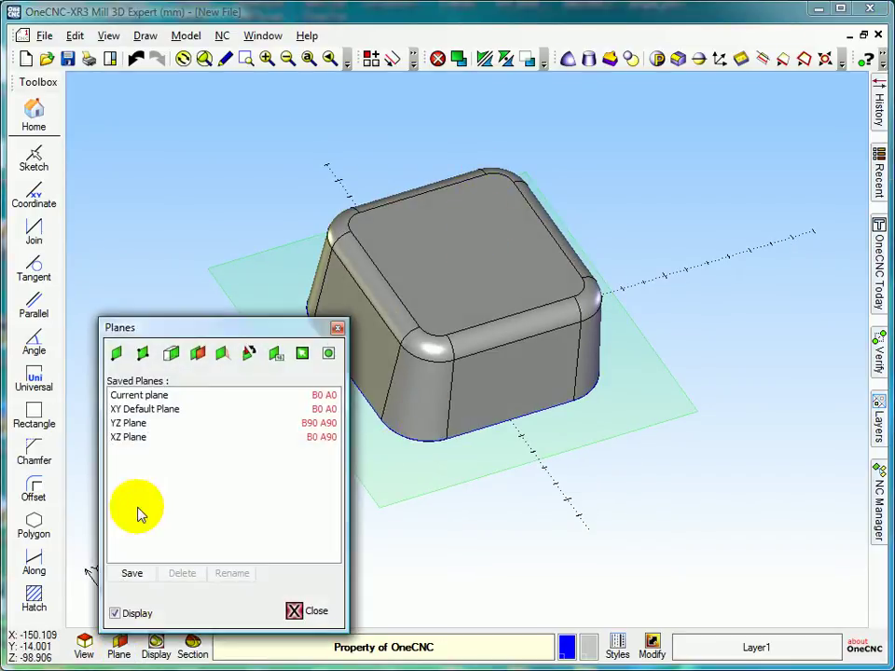
{"action": "left_click", "coordinate": [172, 361]}
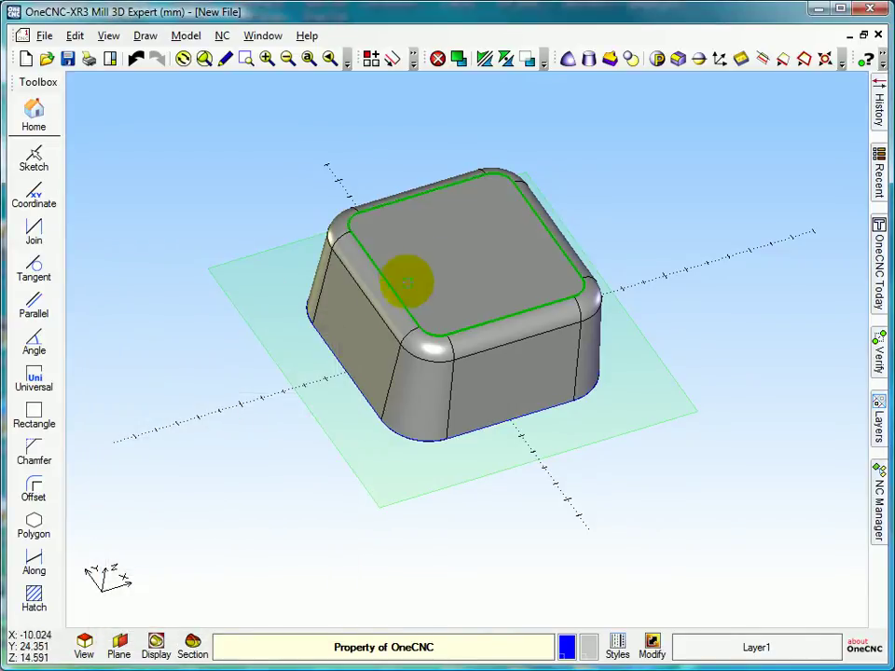
{"action": "left_click", "coordinate": [432, 271]}
{"action": "middle_click_drag", "start_coordinate": [393, 379], "coordinate": [344, 369]}
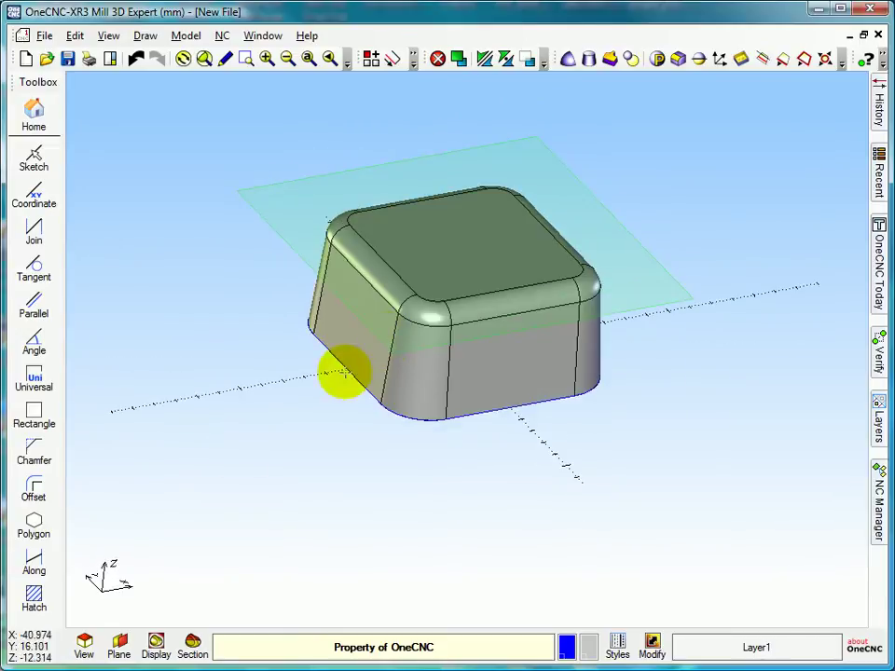
{"action": "left_click", "coordinate": [83, 643]}
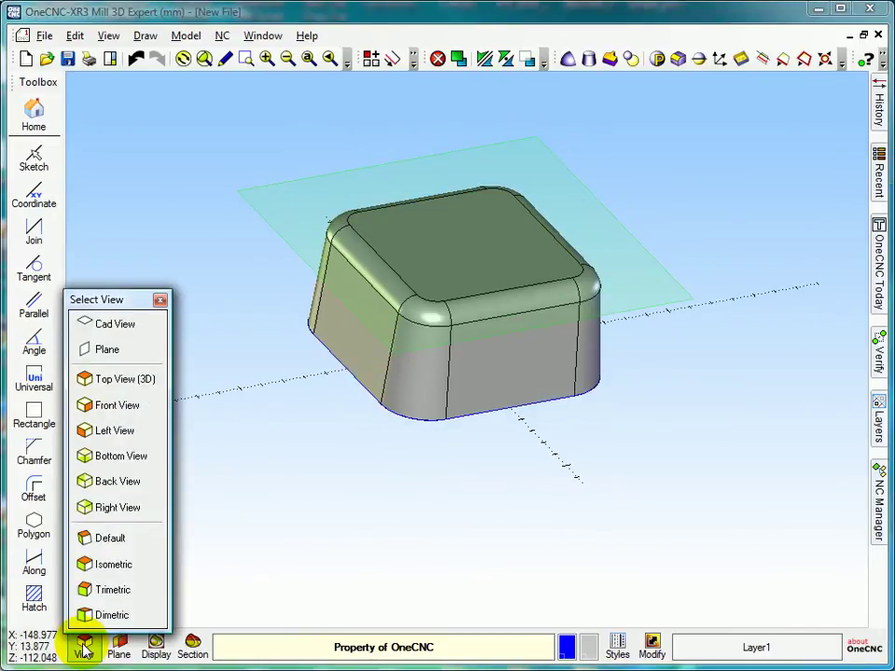
{"action": "left_click", "coordinate": [104, 359]}
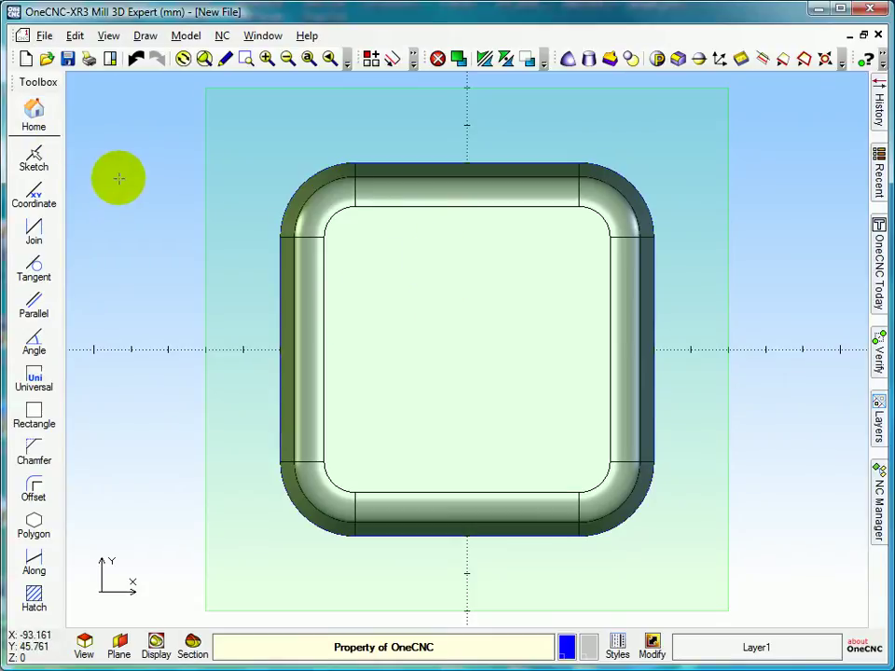
Step: Sketch four full circles of 8 mm radius near the top face's corners, centred about 20 mm in X and 24 mm in Y from the origin
{"action": "left_click", "coordinate": [36, 119]}
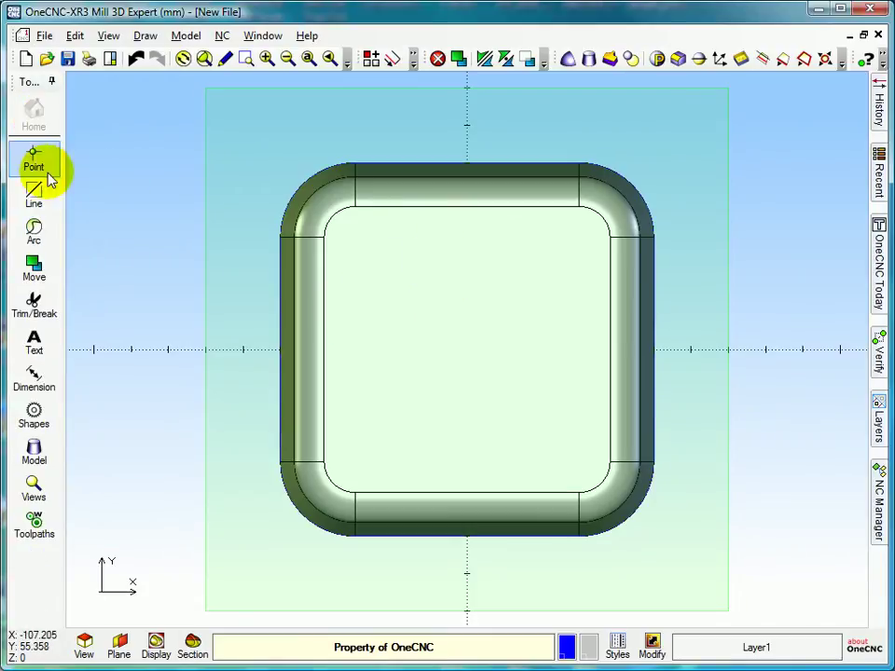
{"action": "left_click", "coordinate": [34, 227]}
{"action": "left_click", "coordinate": [33, 155]}
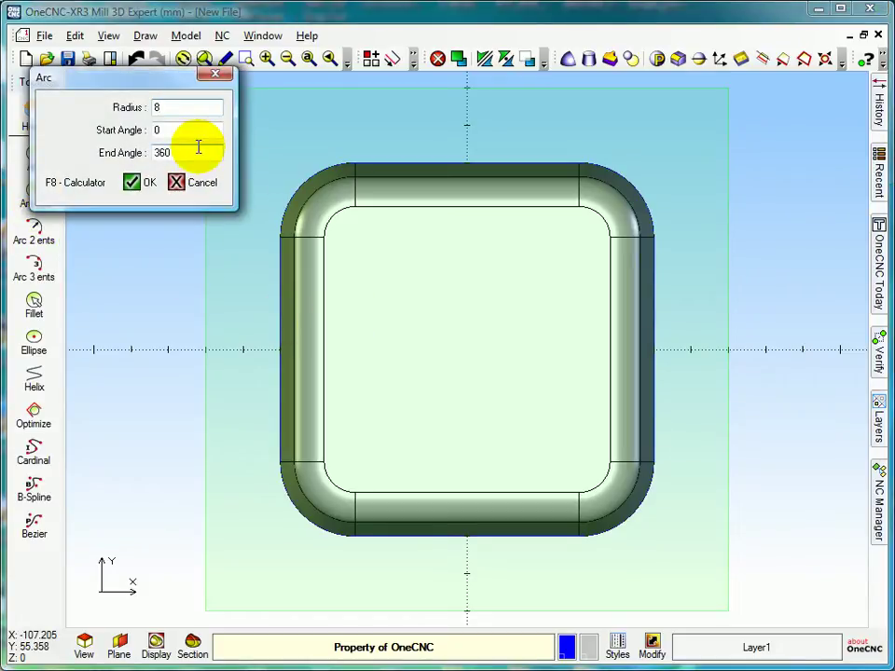
{"action": "left_click", "coordinate": [137, 184]}
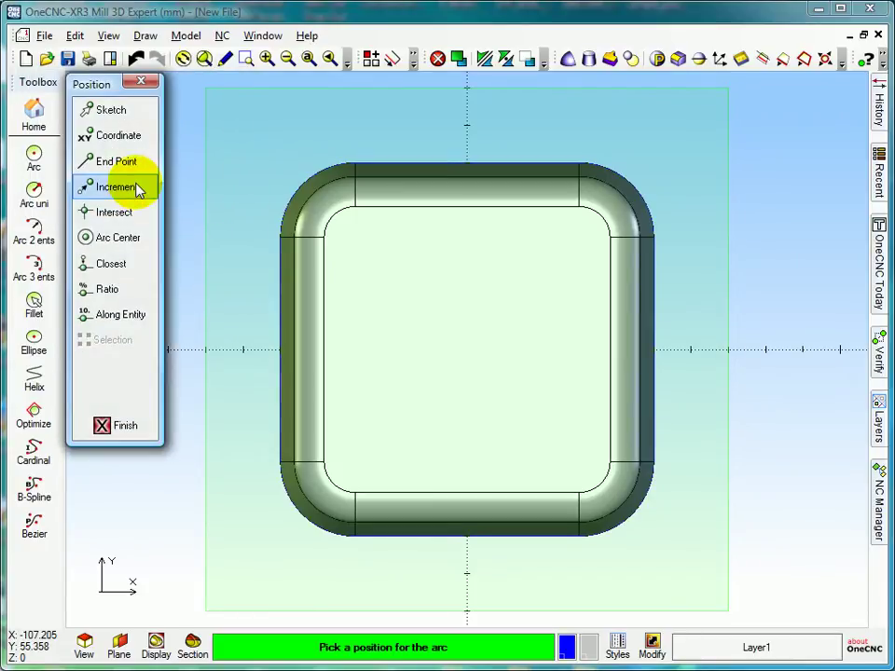
{"action": "left_click", "coordinate": [113, 111]}
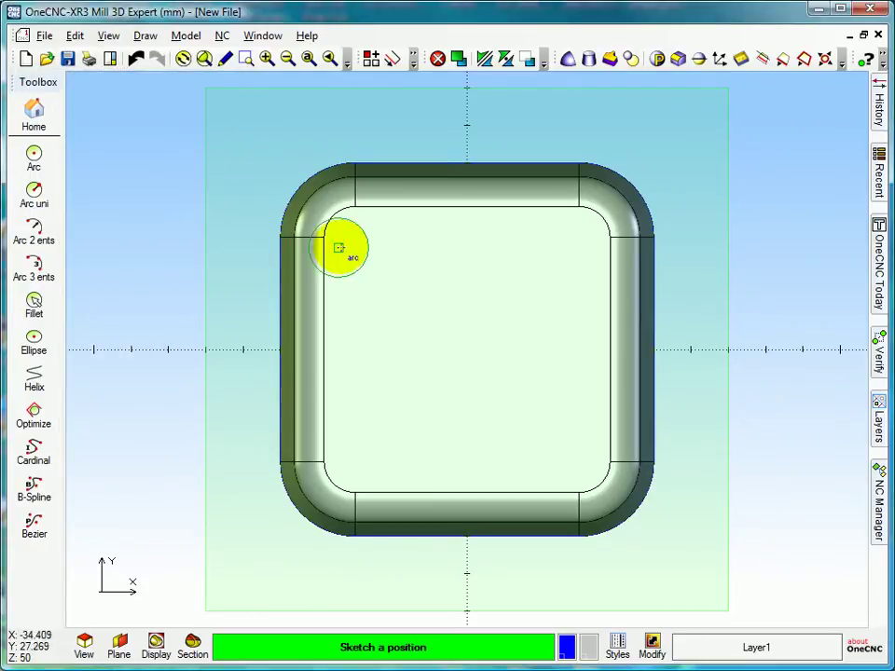
{"action": "left_click", "coordinate": [398, 263]}
{"action": "left_click", "coordinate": [541, 261]}
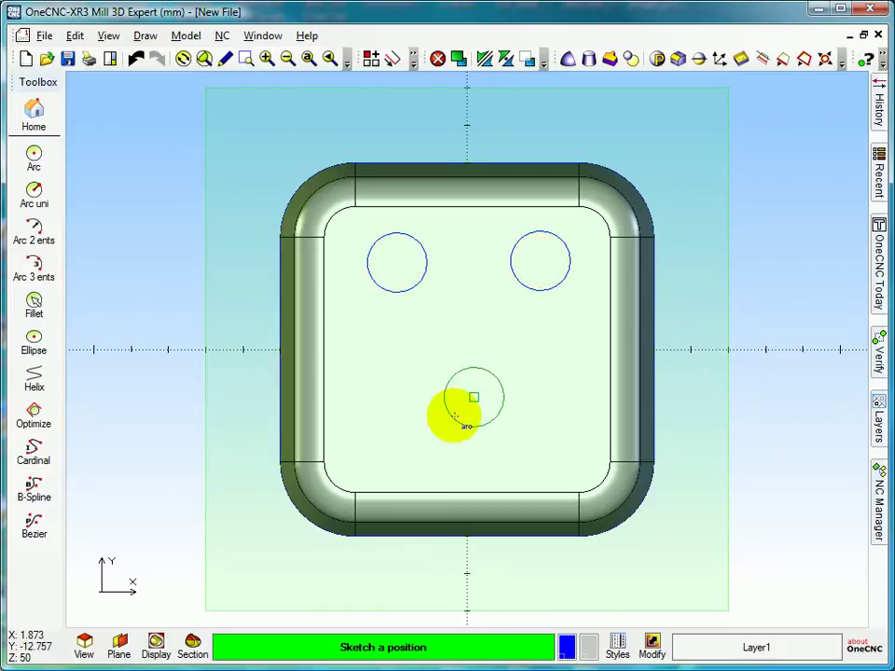
{"action": "left_click", "coordinate": [398, 436]}
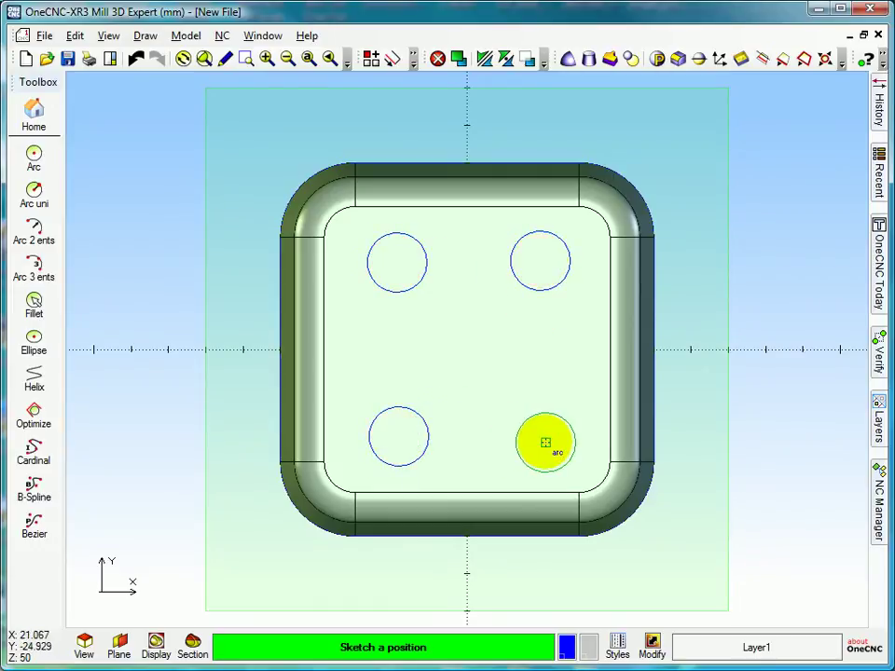
{"action": "left_click", "coordinate": [546, 442]}
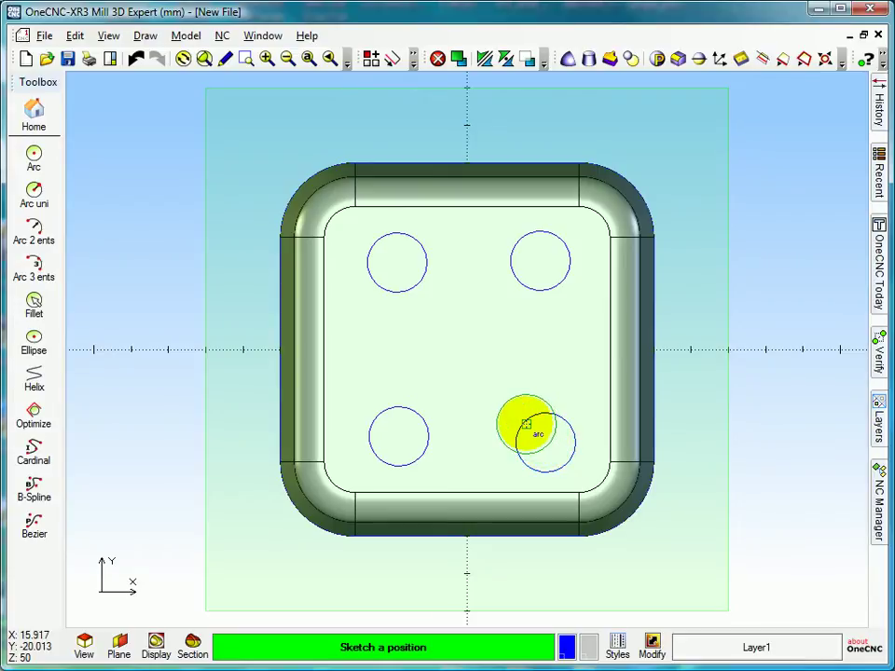
Step: Add a full circle of 4 mm radius at the arc centre of each of the four 8 mm radius circles
{"action": "left_click", "coordinate": [37, 160]}
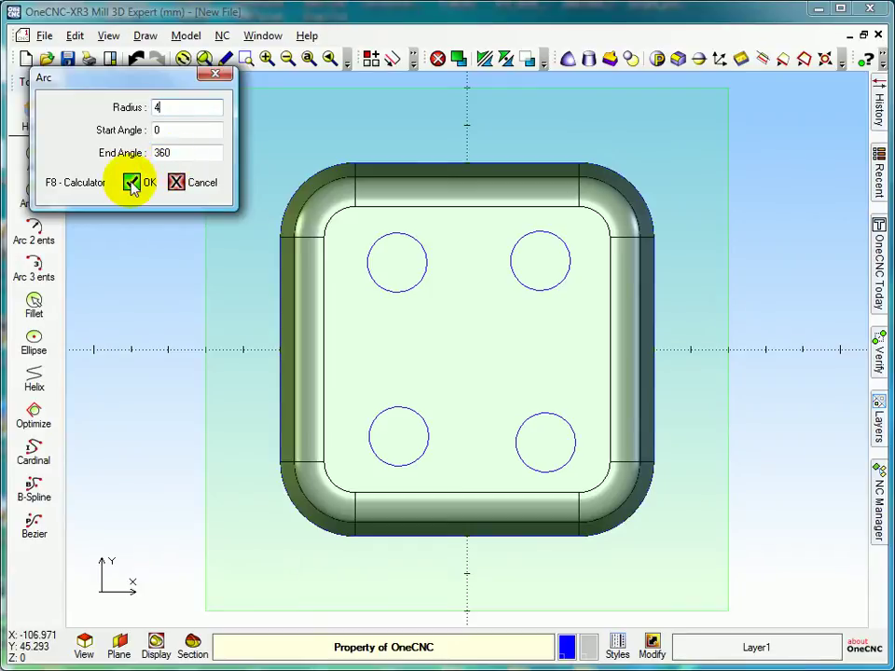
{"action": "left_click", "coordinate": [132, 184]}
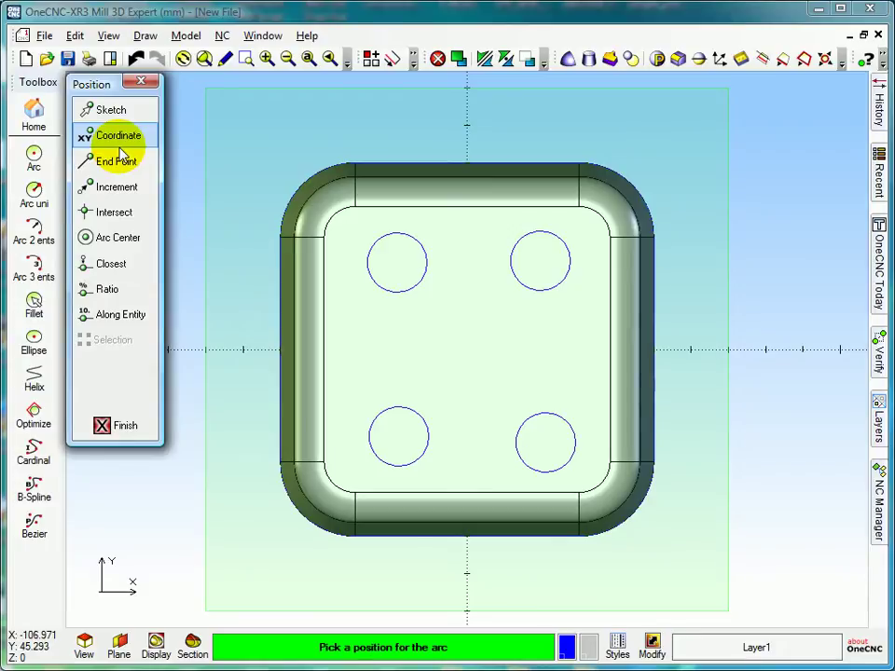
{"action": "left_click", "coordinate": [105, 240]}
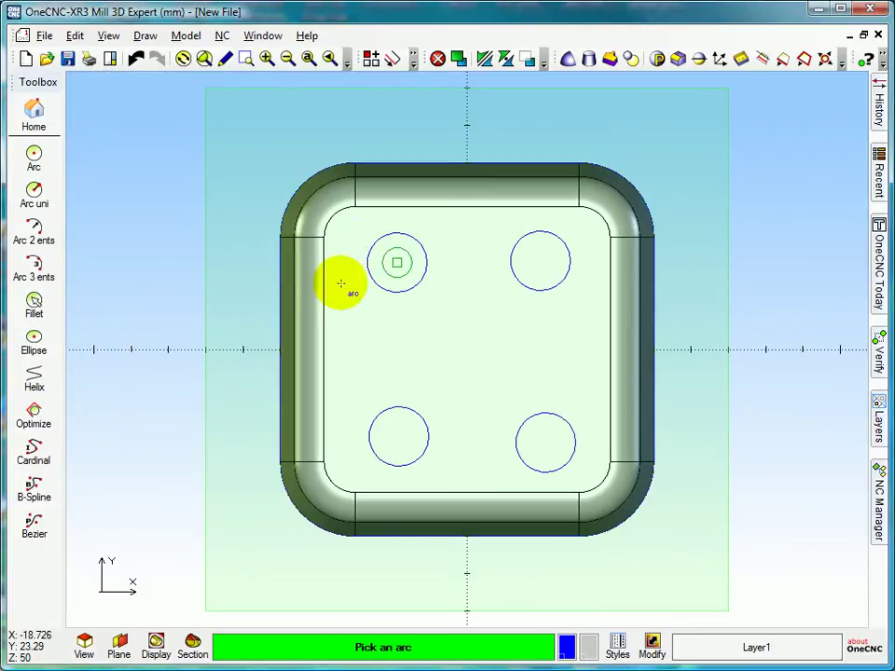
{"action": "left_click", "coordinate": [368, 273]}
{"action": "left_click", "coordinate": [493, 282]}
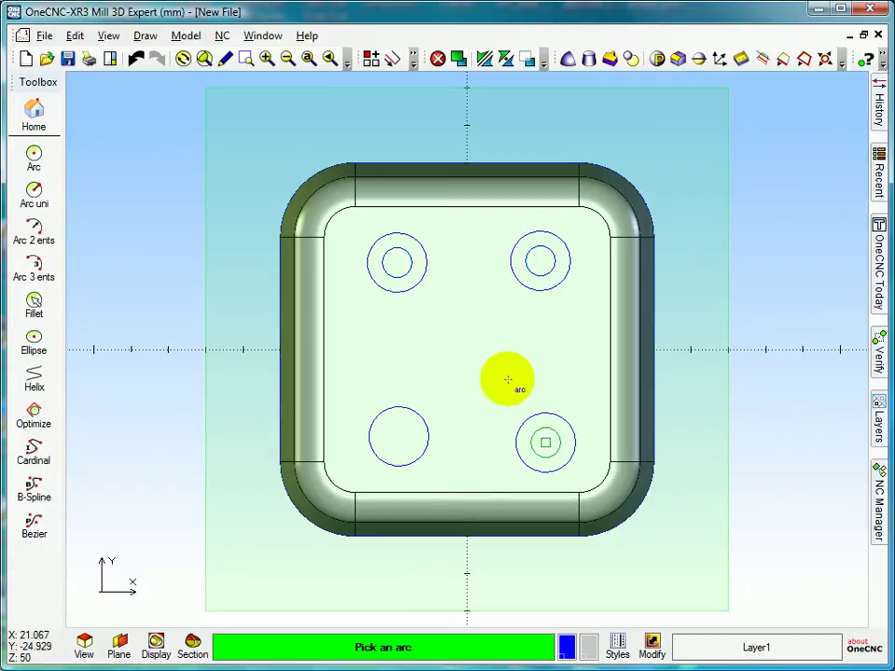
{"action": "left_click", "coordinate": [516, 406]}
{"action": "left_click", "coordinate": [419, 407]}
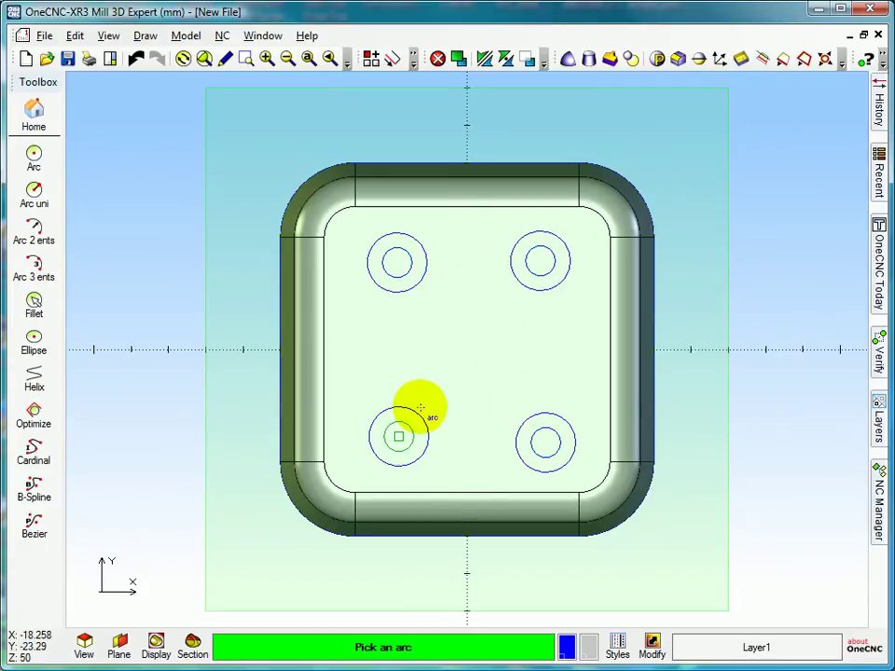
{"action": "key", "text": "Escape"}
{"action": "mouse_move", "coordinate": [421, 408]}
{"action": "middle_mouse_down"}
{"action": "mouse_move", "coordinate": [418, 285]}
{"action": "mouse_move", "coordinate": [486, 231]}
{"action": "mouse_move", "coordinate": [495, 274]}
{"action": "mouse_move", "coordinate": [476, 342]}
{"action": "mouse_move", "coordinate": [465, 272]}
{"action": "mouse_move", "coordinate": [475, 284]}
{"action": "mouse_move", "coordinate": [424, 282]}
{"action": "mouse_move", "coordinate": [437, 302]}
{"action": "mouse_move", "coordinate": [436, 291]}
{"action": "middle_mouse_up"}
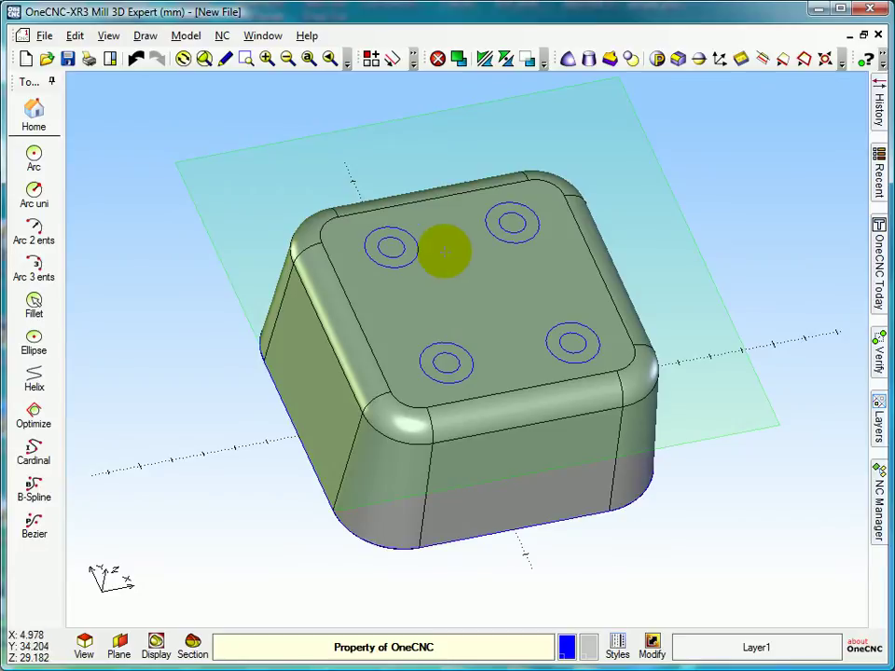
{"action": "left_click", "coordinate": [608, 62]}
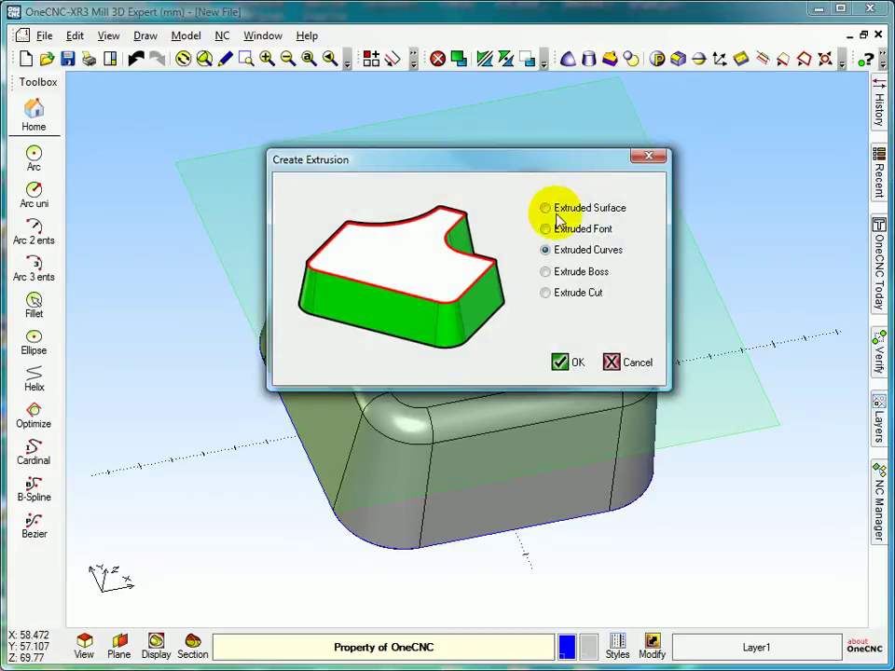
{"action": "left_click", "coordinate": [546, 294]}
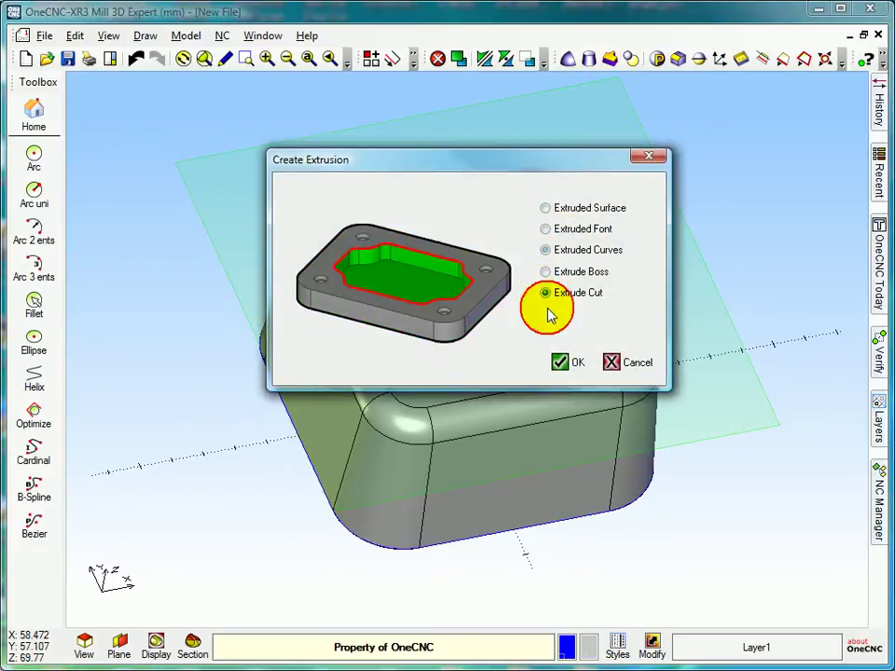
{"action": "left_click", "coordinate": [559, 361]}
{"action": "left_click_drag", "start_coordinate": [583, 256], "coordinate": [525, 270]}
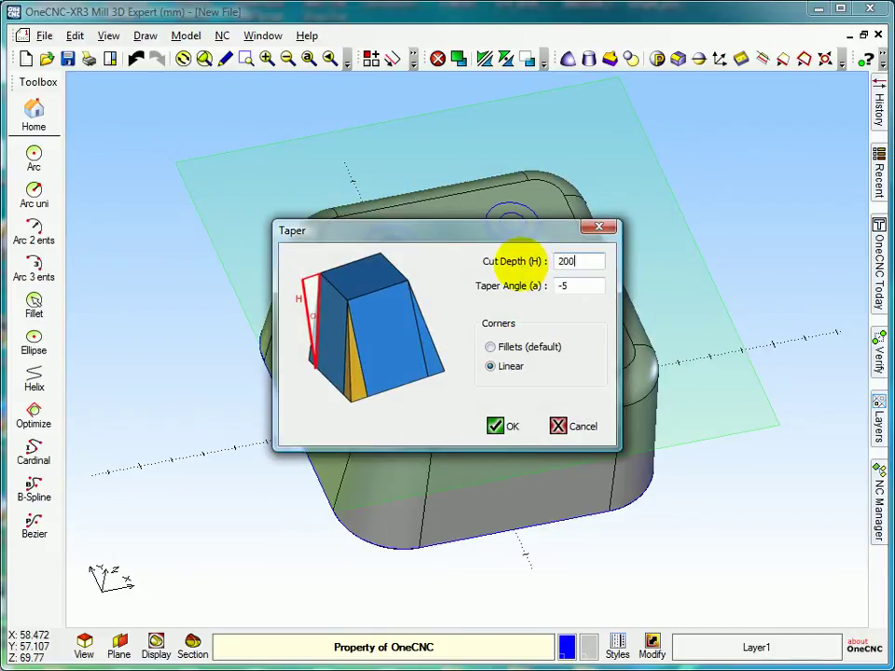
{"action": "type", "text": "200"}
{"action": "left_click_drag", "start_coordinate": [563, 283], "coordinate": [509, 288]}
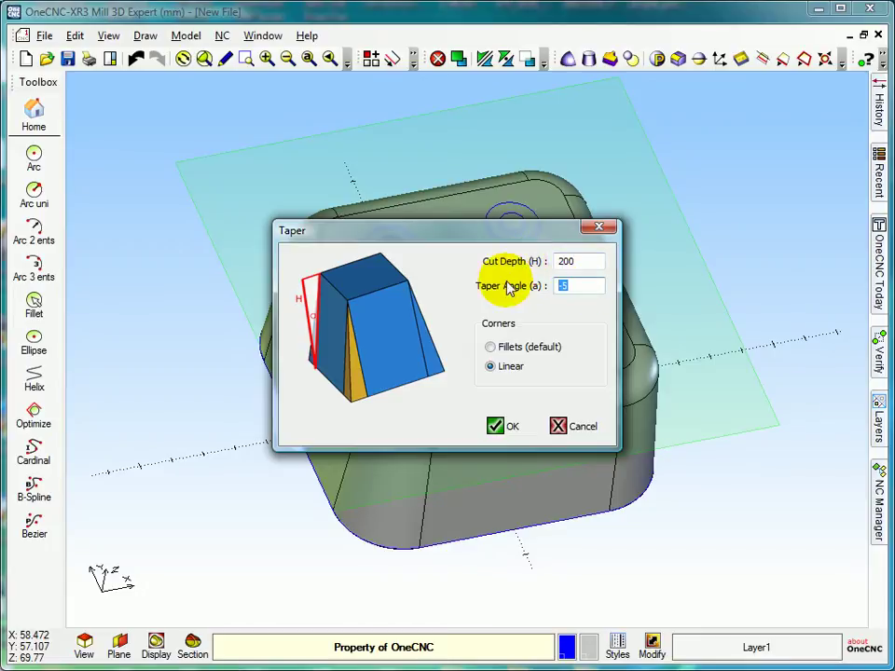
{"action": "left_click_drag", "start_coordinate": [481, 235], "coordinate": [279, 133]}
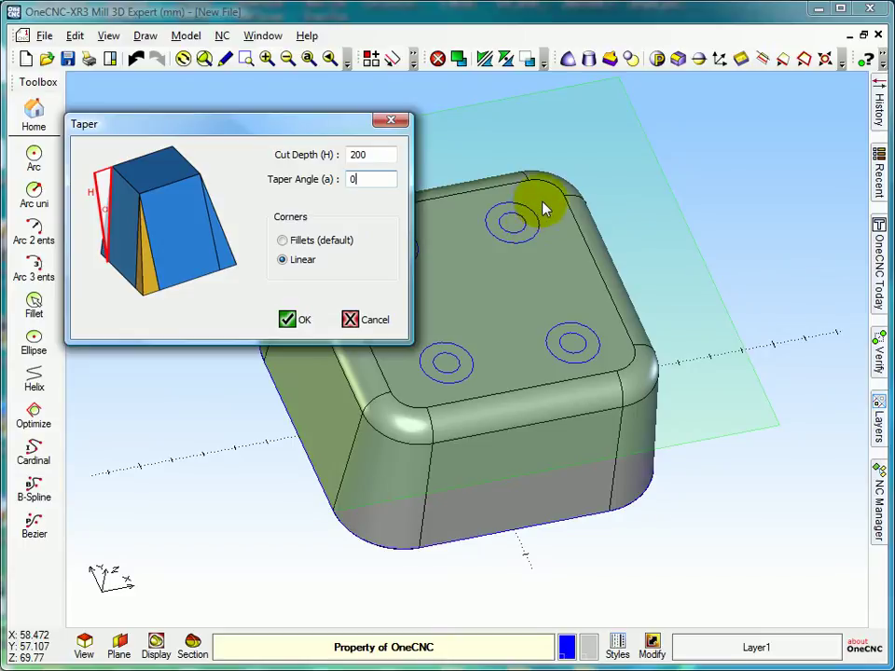
{"action": "left_click", "coordinate": [355, 320]}
Step: Flip the working plane on the block's top face over and flip it back
{"action": "middle_click_drag", "start_coordinate": [393, 348], "coordinate": [439, 149]}
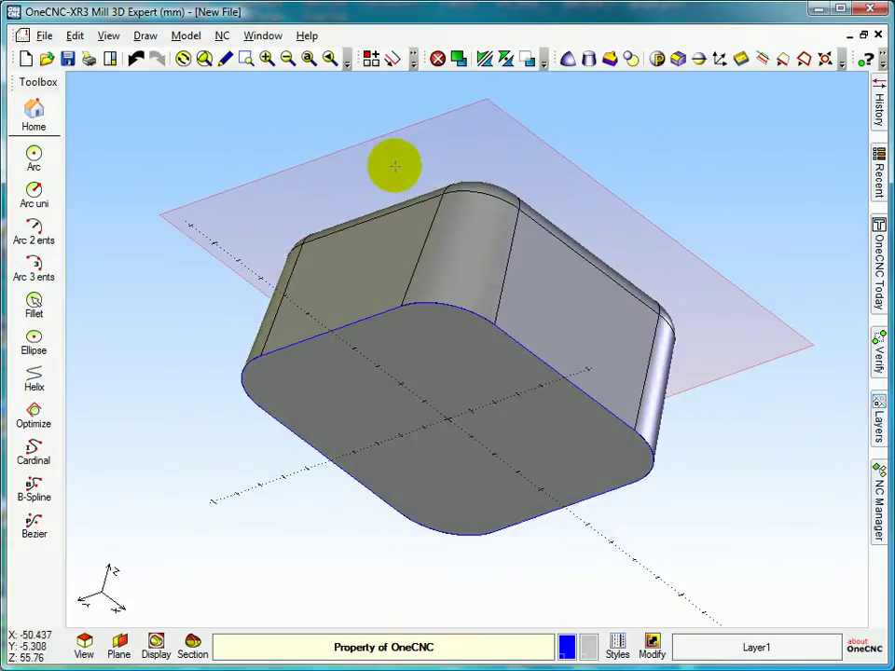
{"action": "middle_click_drag", "start_coordinate": [416, 168], "coordinate": [341, 352]}
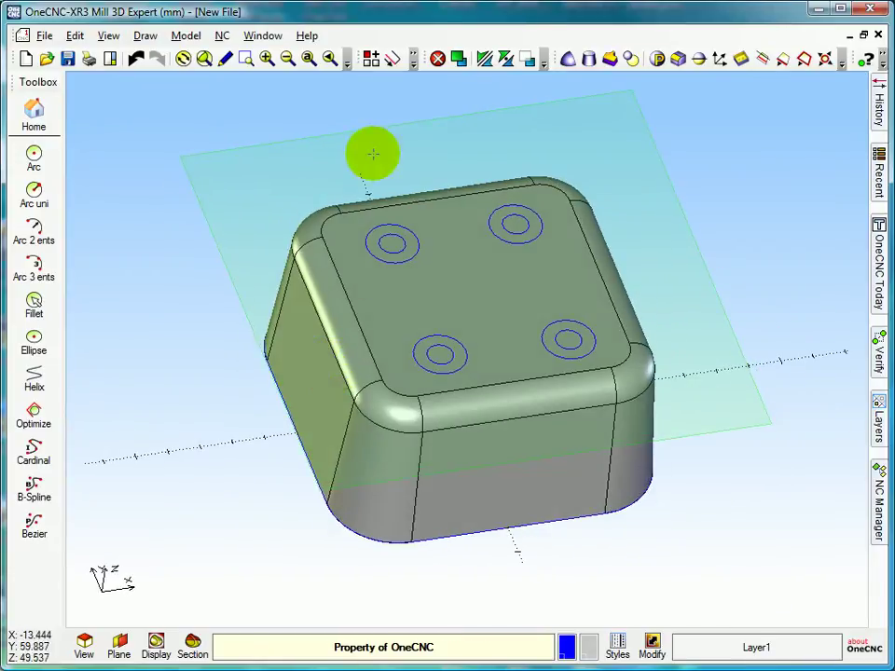
{"action": "middle_click_drag", "start_coordinate": [399, 186], "coordinate": [404, 165]}
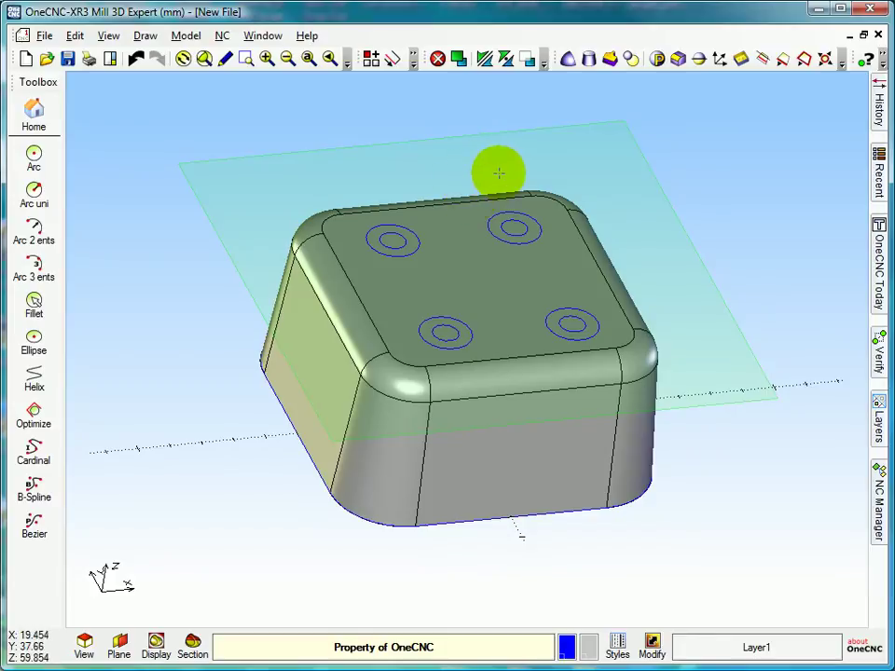
{"action": "left_click", "coordinate": [121, 648]}
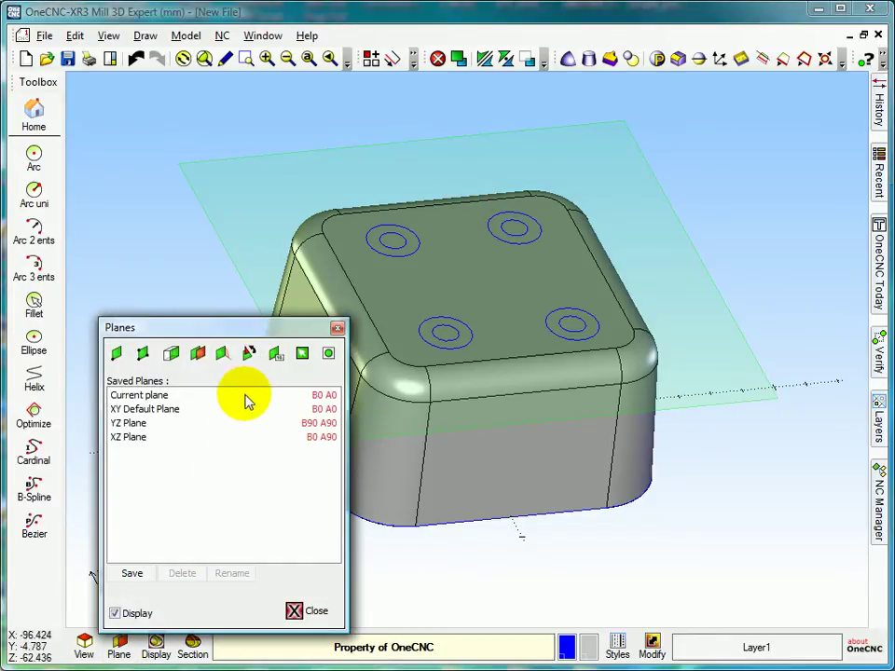
{"action": "left_click", "coordinate": [248, 353]}
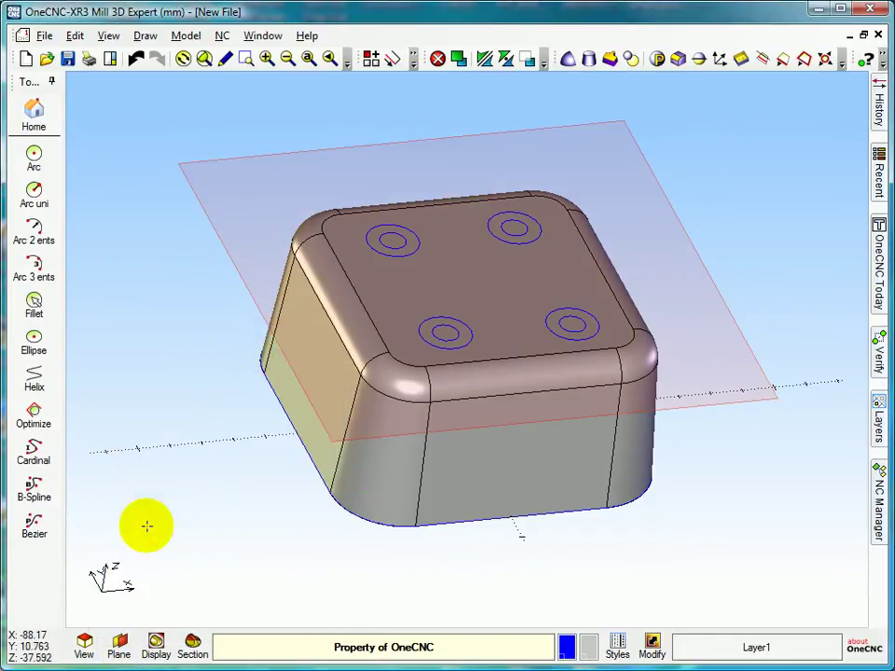
{"action": "left_click", "coordinate": [123, 650]}
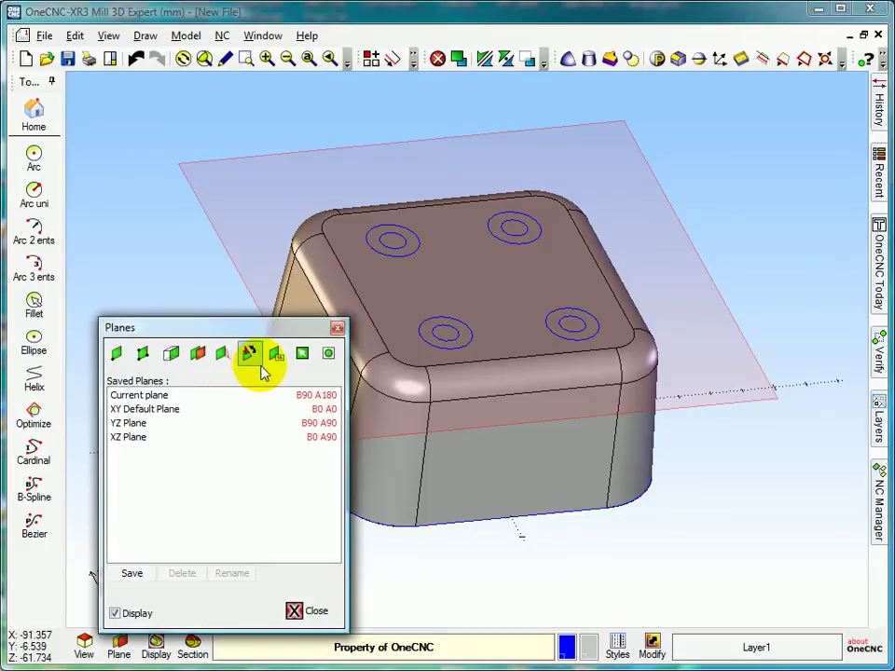
{"action": "left_click", "coordinate": [250, 355]}
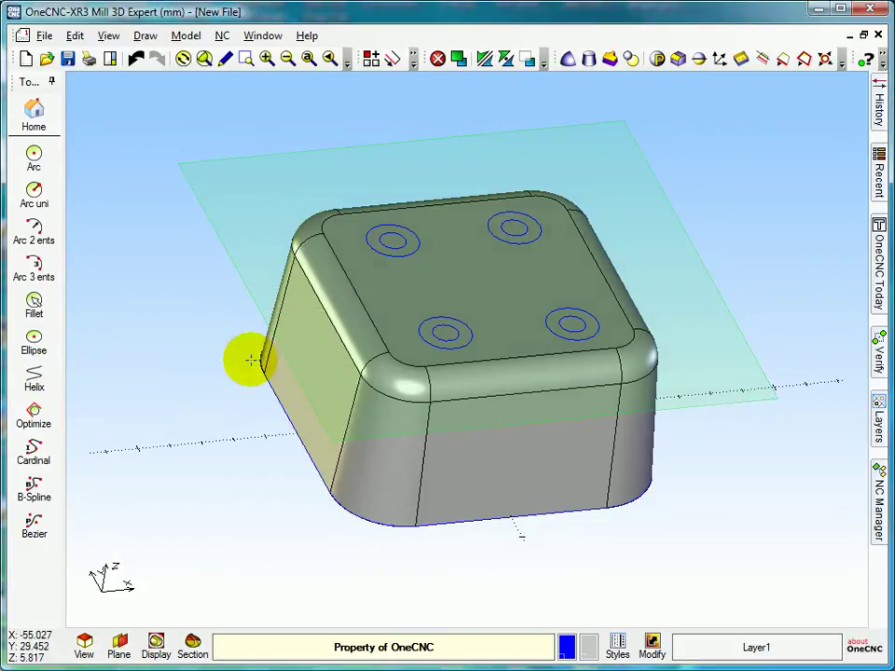
Step: Look up the keyboard shortcut assigned to the Flip plane command in the Planes toolbar category of the customization settings
{"action": "right_click", "coordinate": [771, 42]}
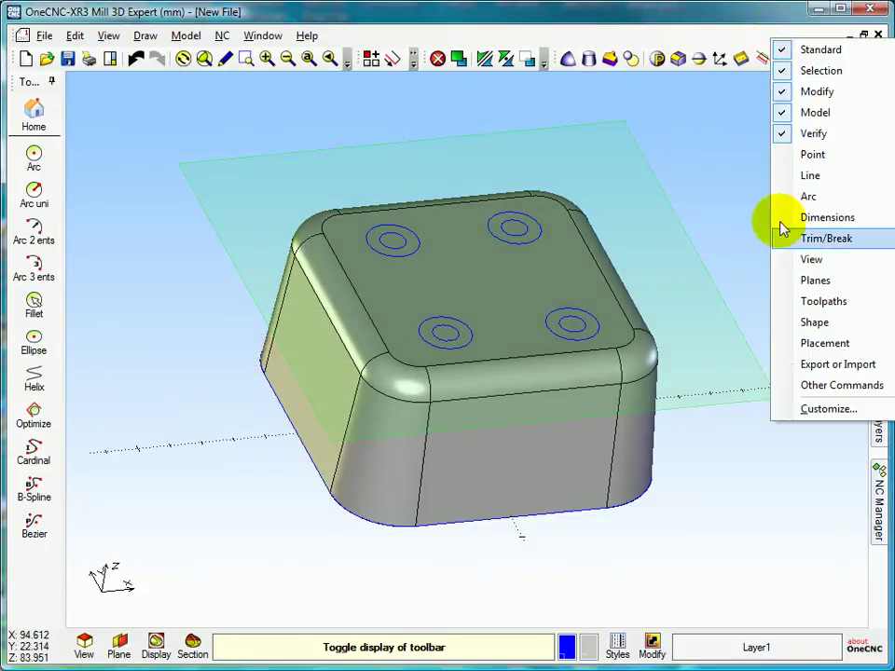
{"action": "left_click", "coordinate": [824, 410]}
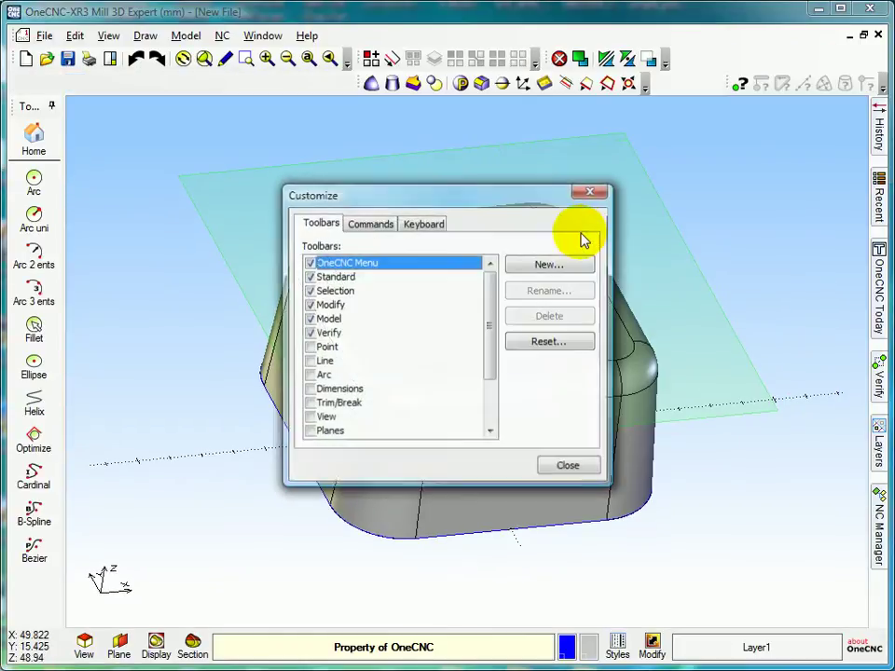
{"action": "left_click", "coordinate": [419, 224]}
{"action": "left_click", "coordinate": [414, 264]}
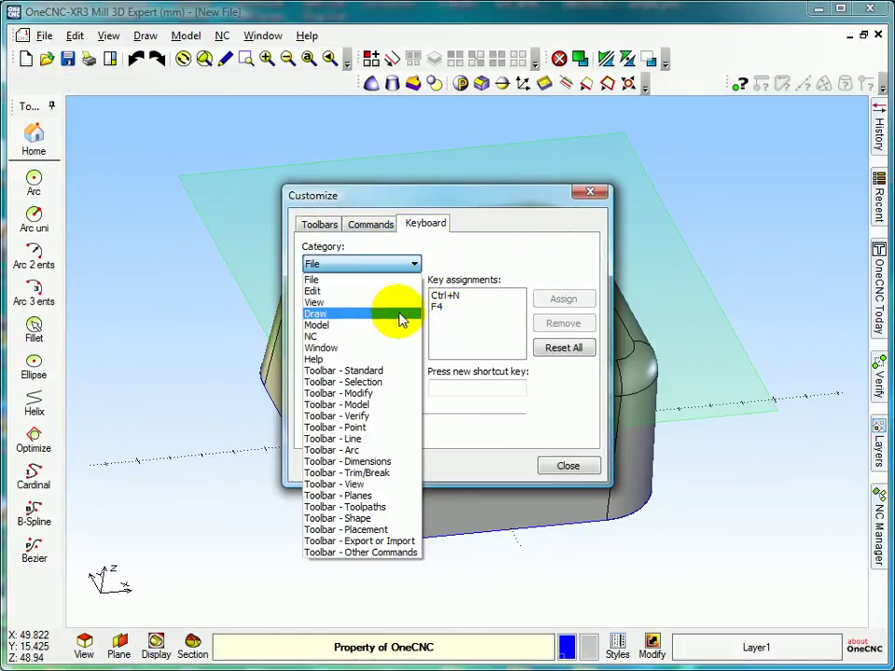
{"action": "left_click", "coordinate": [410, 262]}
{"action": "left_click", "coordinate": [410, 262]}
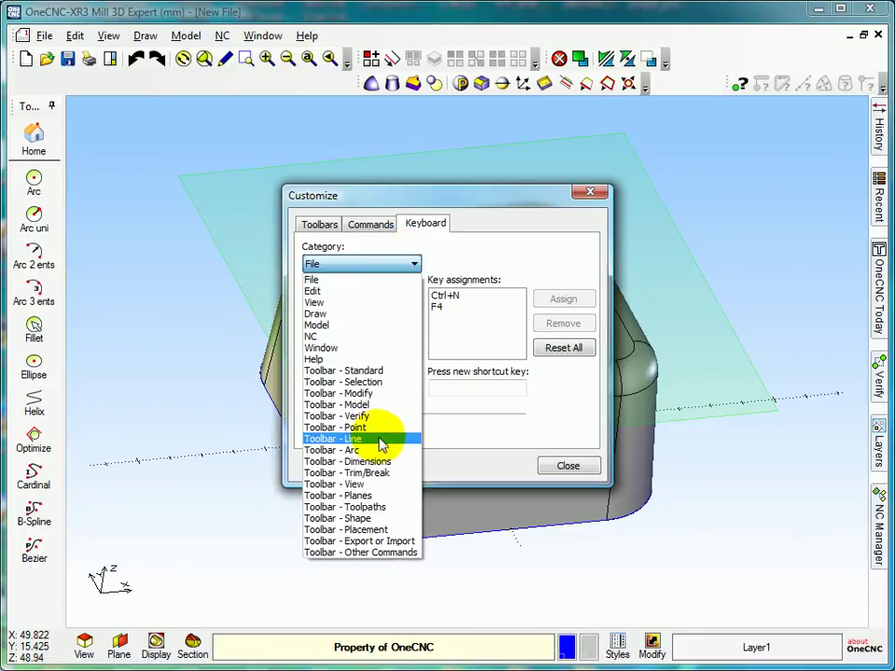
{"action": "left_click", "coordinate": [373, 496]}
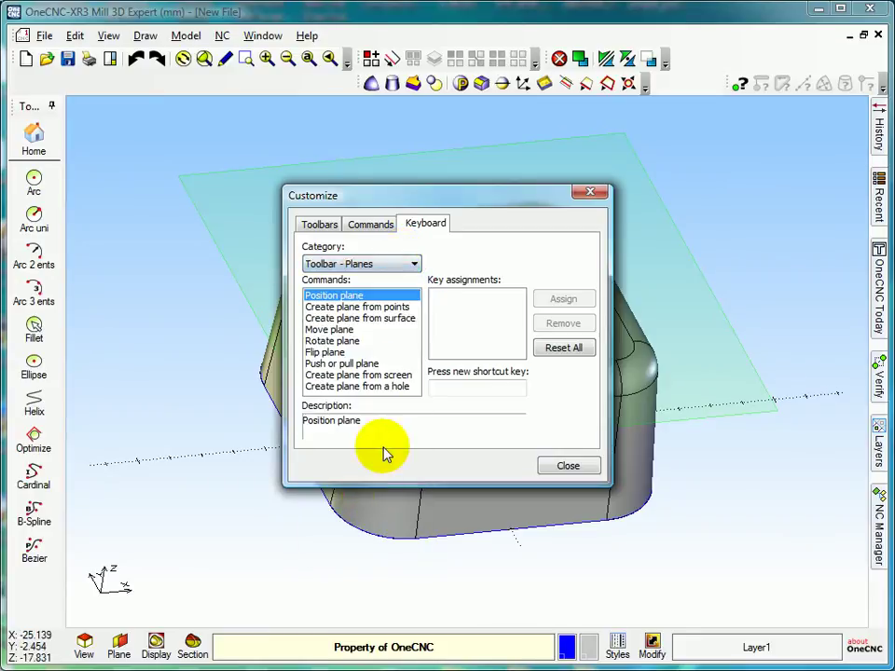
{"action": "left_click", "coordinate": [331, 353]}
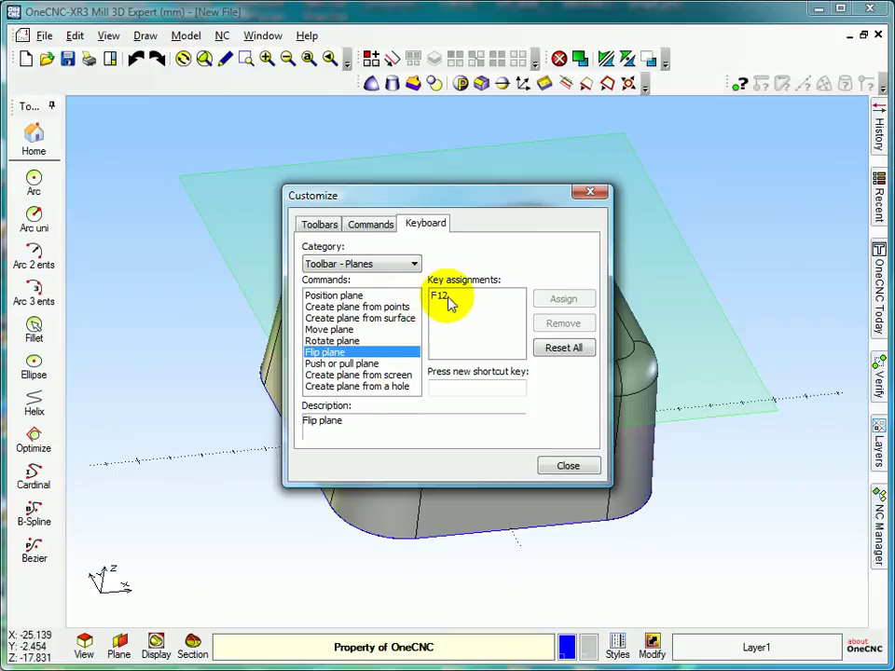
{"action": "left_click", "coordinate": [566, 467]}
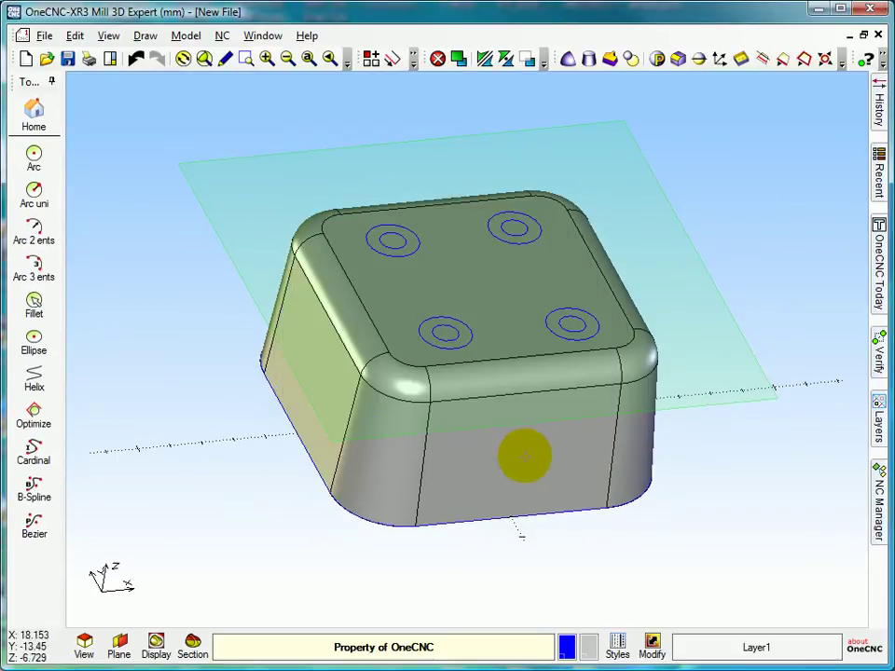
Step: Toggle the working plane's direction repeatedly with its shortcut, leaving the original side facing up
{"action": "key", "text": "F12"}
{"action": "key", "text": "F12"}
{"action": "key", "text": "F12"}
{"action": "key", "text": "F12"}
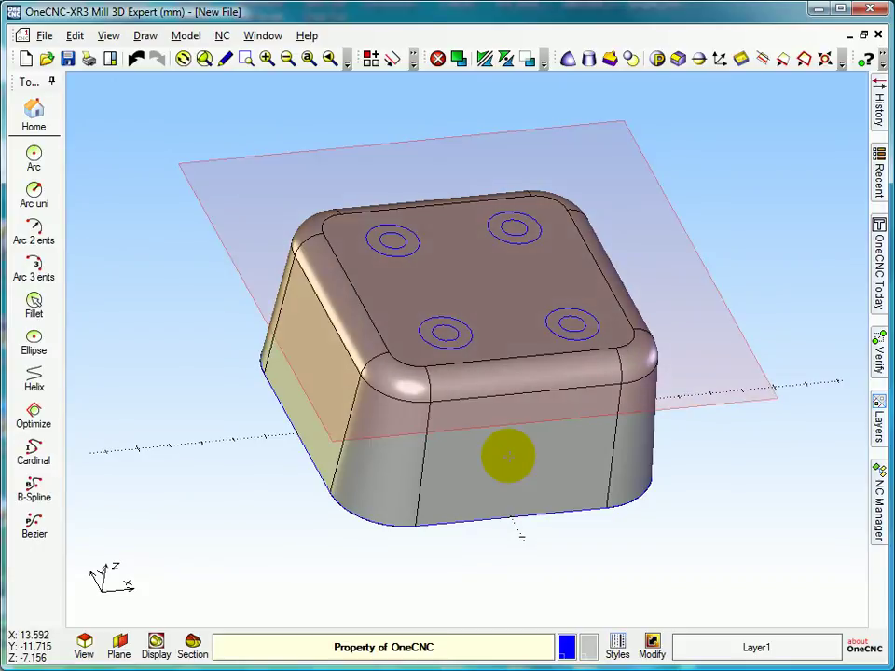
{"action": "middle_click_drag", "start_coordinate": [509, 411], "coordinate": [512, 442]}
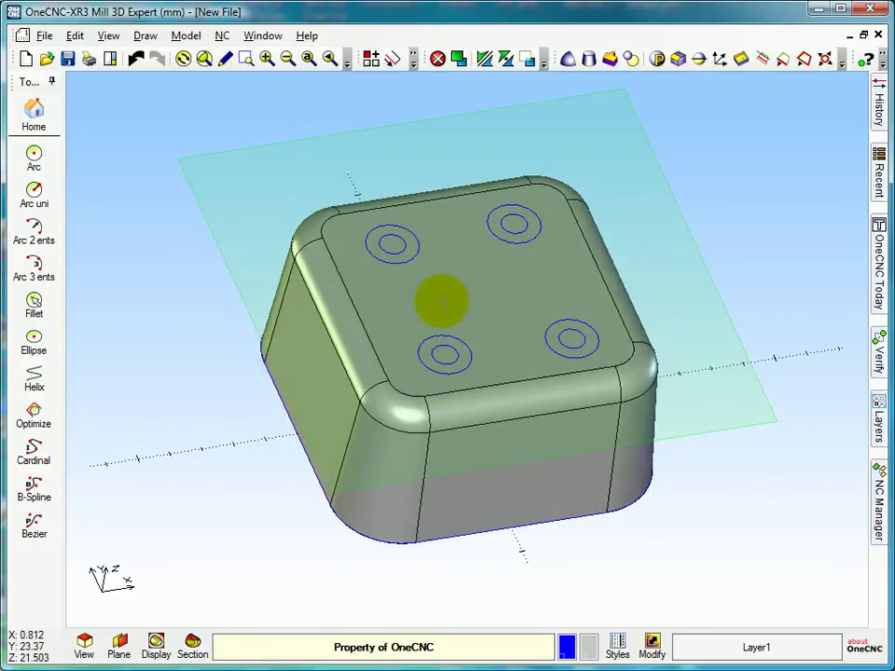
{"action": "middle_click_drag", "start_coordinate": [444, 301], "coordinate": [448, 313]}
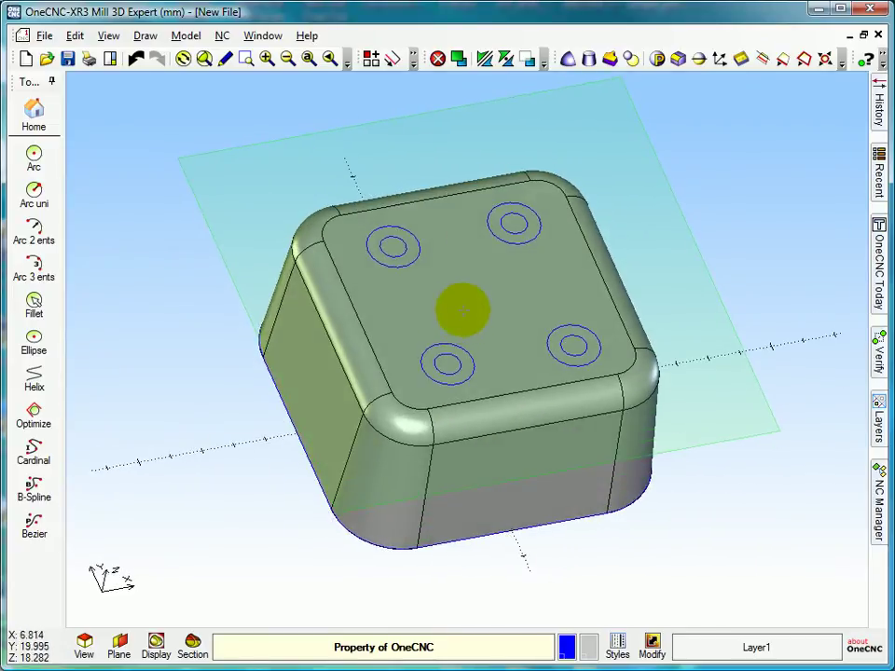
Step: Extrude-cut the four 4 mm radius circles through the block with a cut depth of 200 mm and a taper angle of 0
{"action": "left_click", "coordinate": [611, 59]}
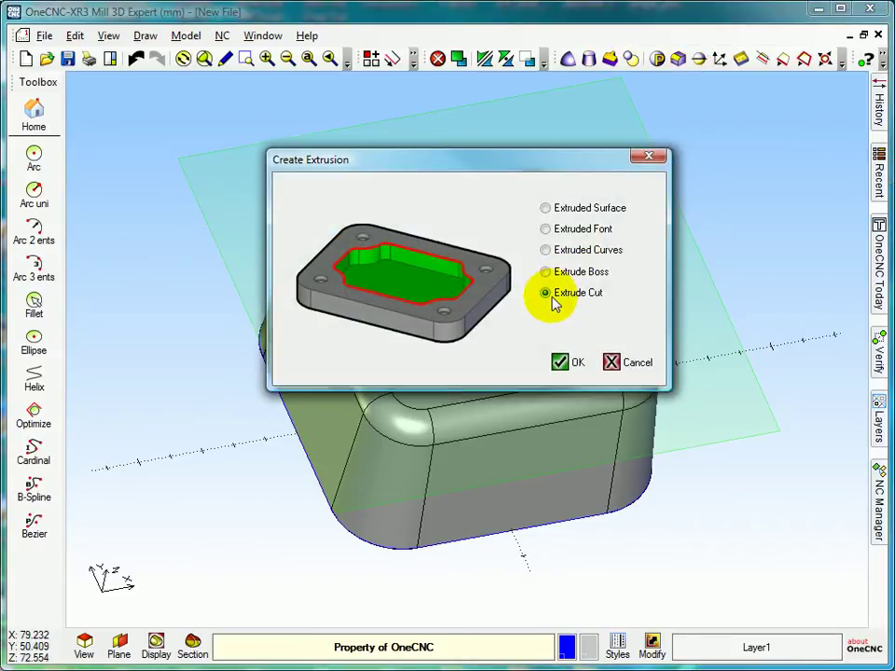
{"action": "left_click", "coordinate": [561, 363]}
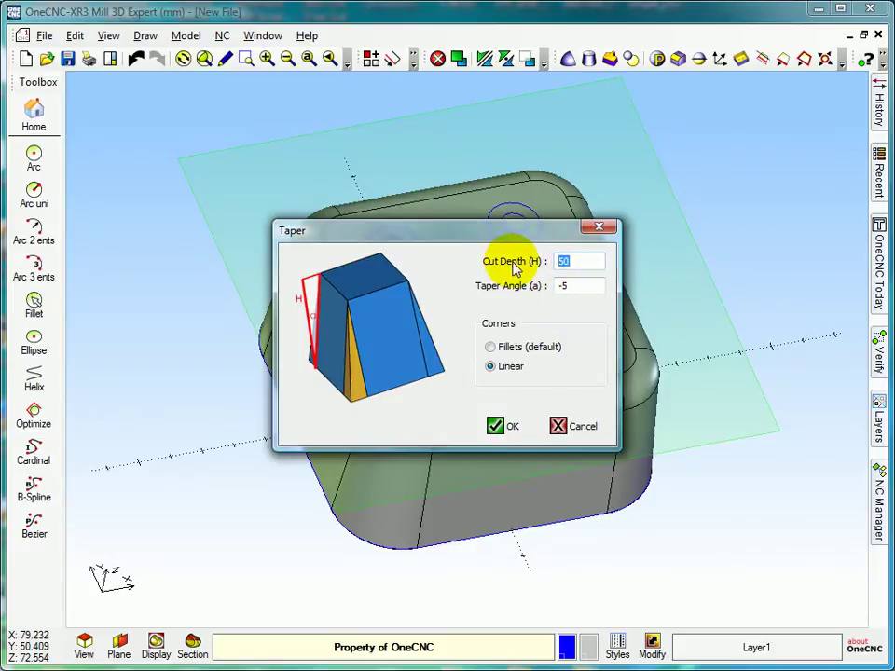
{"action": "type", "text": "200"}
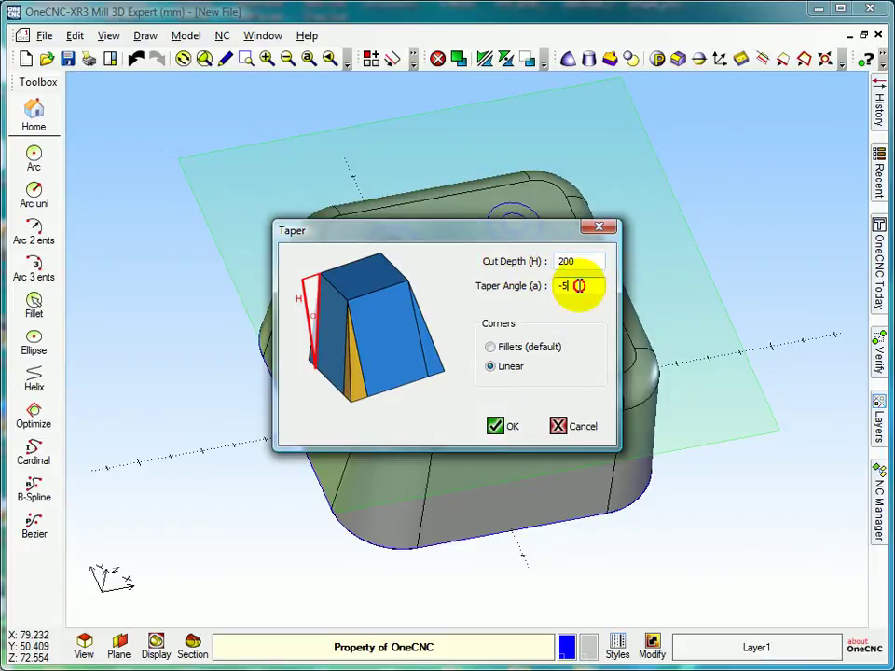
{"action": "key", "text": "Tab"}
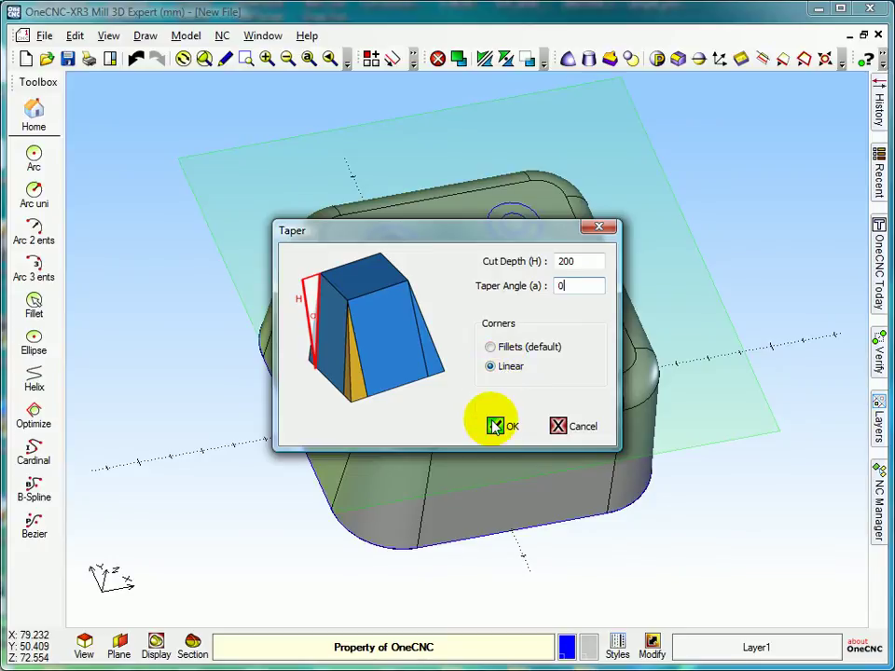
{"action": "left_click", "coordinate": [494, 426]}
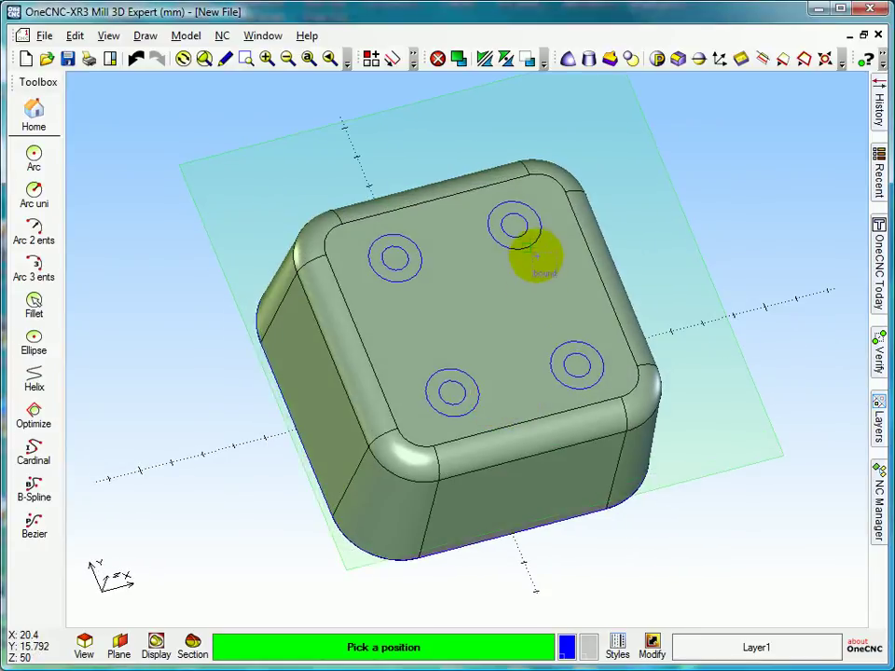
{"action": "left_click", "coordinate": [519, 232]}
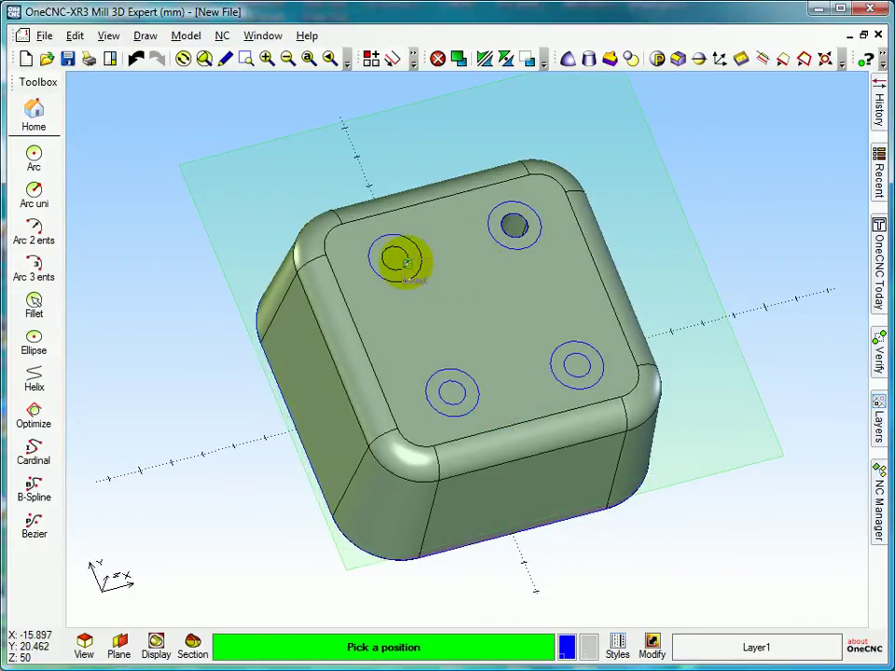
{"action": "left_click", "coordinate": [406, 266]}
{"action": "mouse_move", "coordinate": [444, 304]}
{"action": "middle_mouse_down"}
{"action": "mouse_move", "coordinate": [439, 374]}
{"action": "mouse_move", "coordinate": [400, 373]}
{"action": "mouse_move", "coordinate": [454, 313]}
{"action": "middle_mouse_up"}
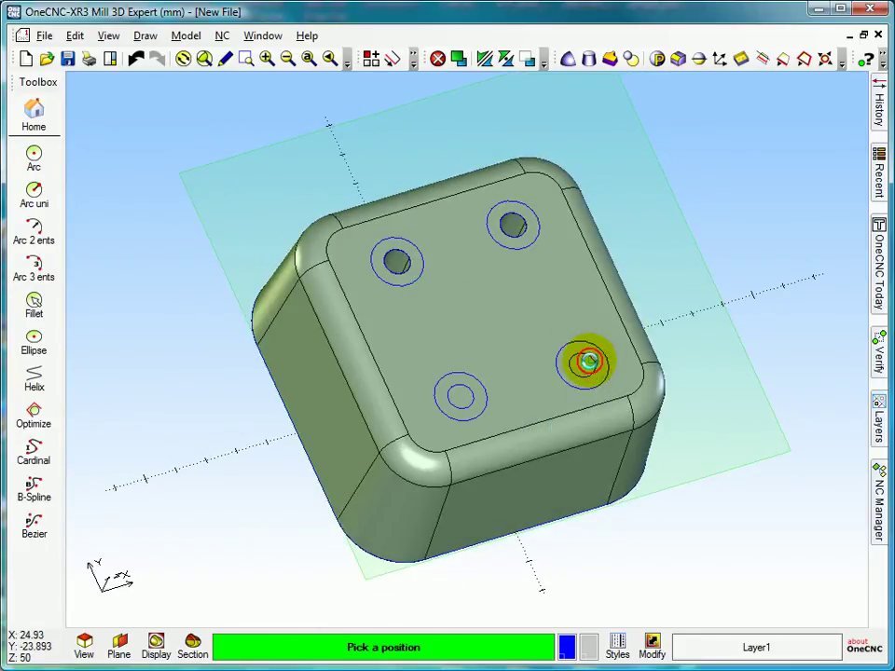
{"action": "left_click", "coordinate": [588, 361]}
{"action": "middle_click_drag", "start_coordinate": [463, 397], "coordinate": [456, 359]}
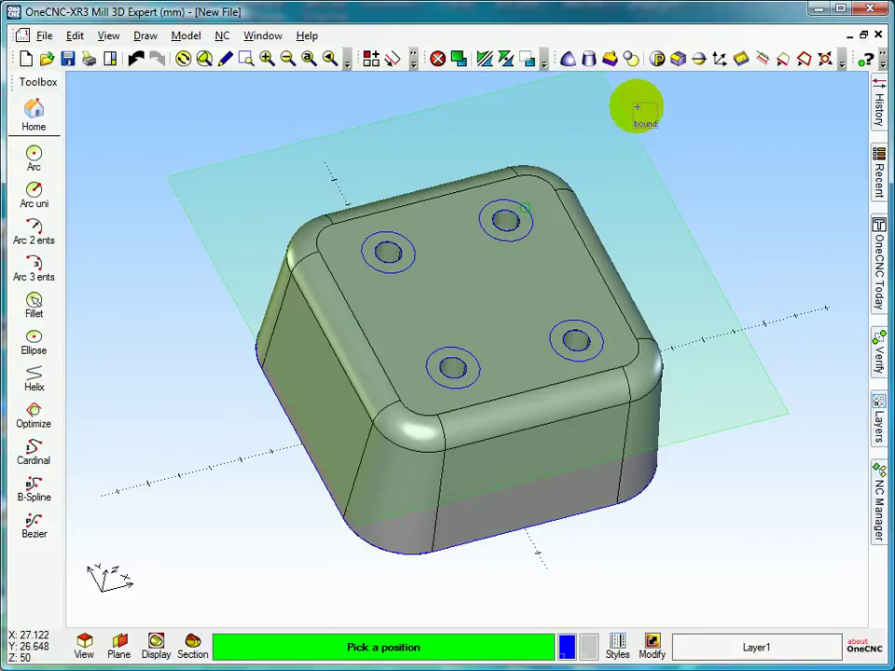
Step: Extrude-cut the four 8 mm radius circles as counterbores with a cut depth of 10 mm and a taper angle of 0
{"action": "left_click", "coordinate": [610, 58]}
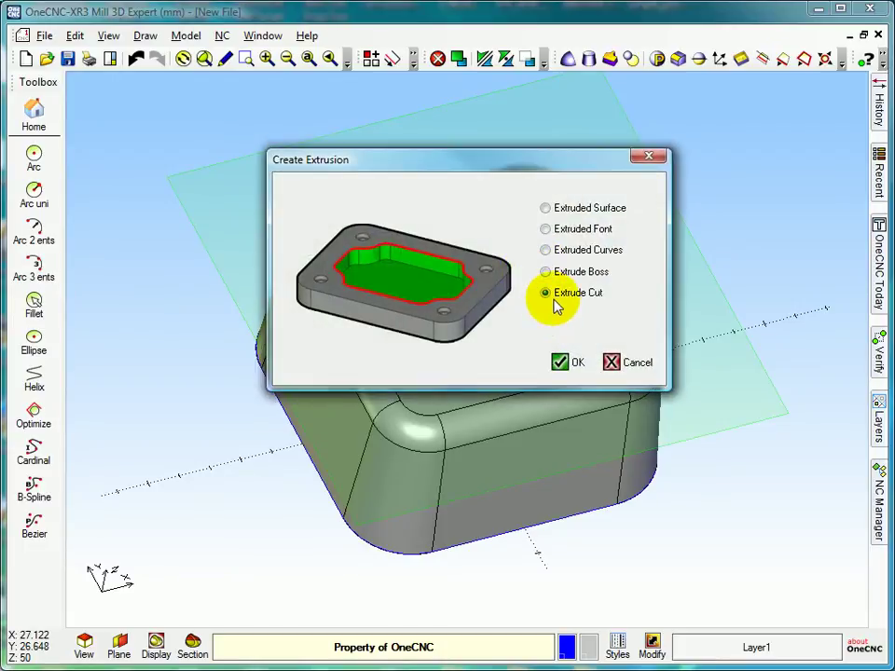
{"action": "left_click", "coordinate": [564, 363]}
{"action": "left_click_drag", "start_coordinate": [587, 262], "coordinate": [531, 269]}
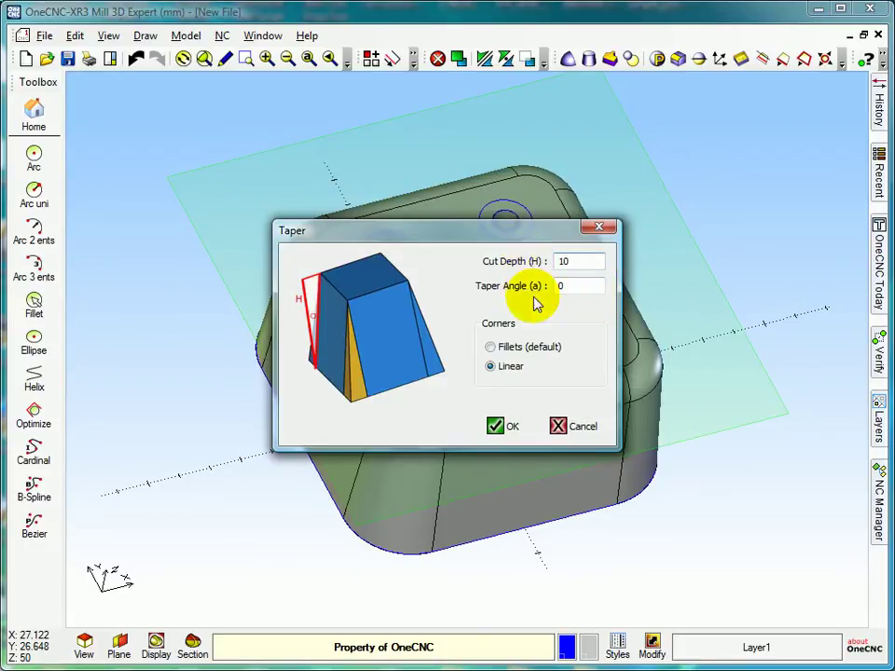
{"action": "left_click", "coordinate": [496, 426]}
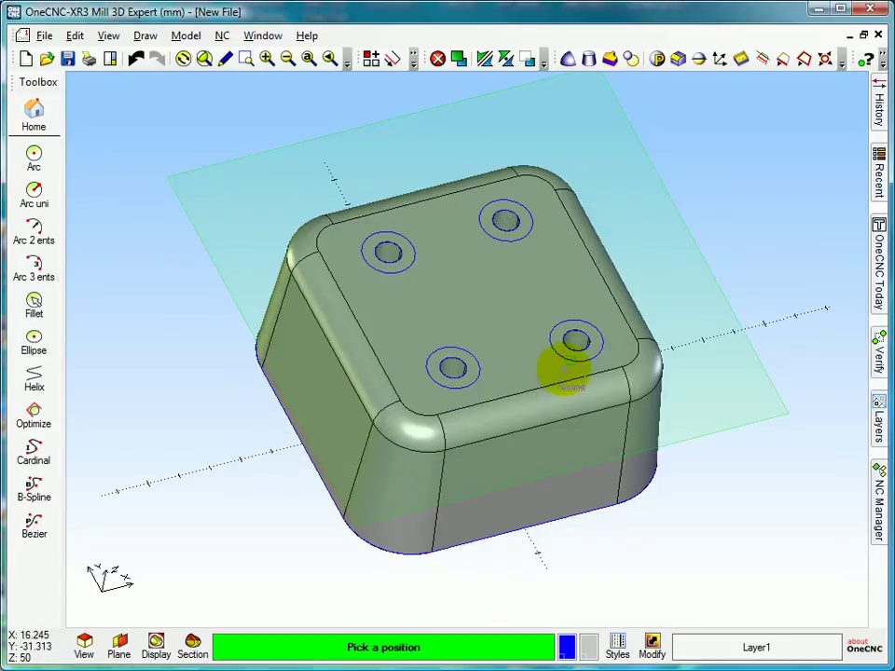
{"action": "left_click", "coordinate": [580, 343]}
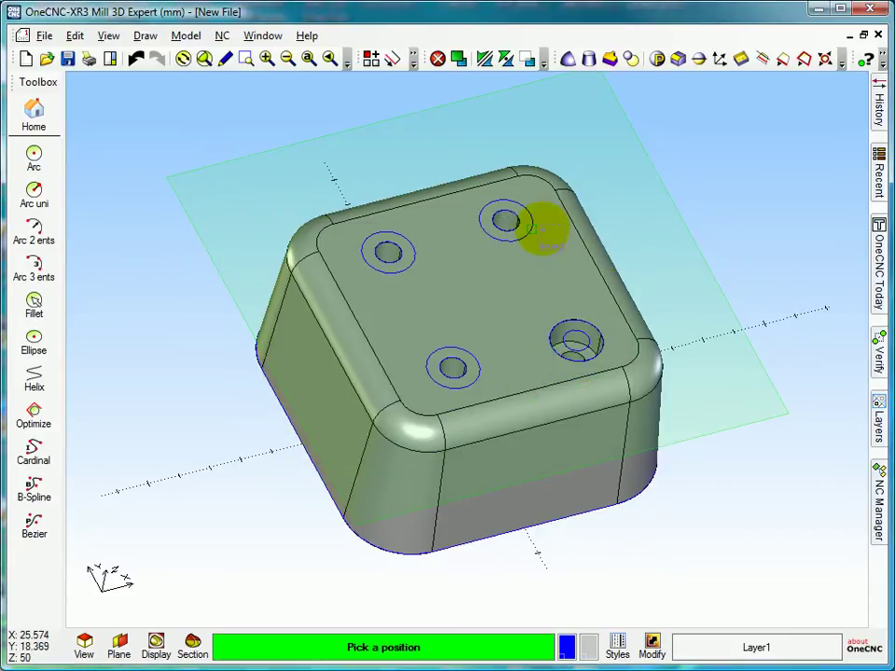
{"action": "left_click", "coordinate": [538, 230]}
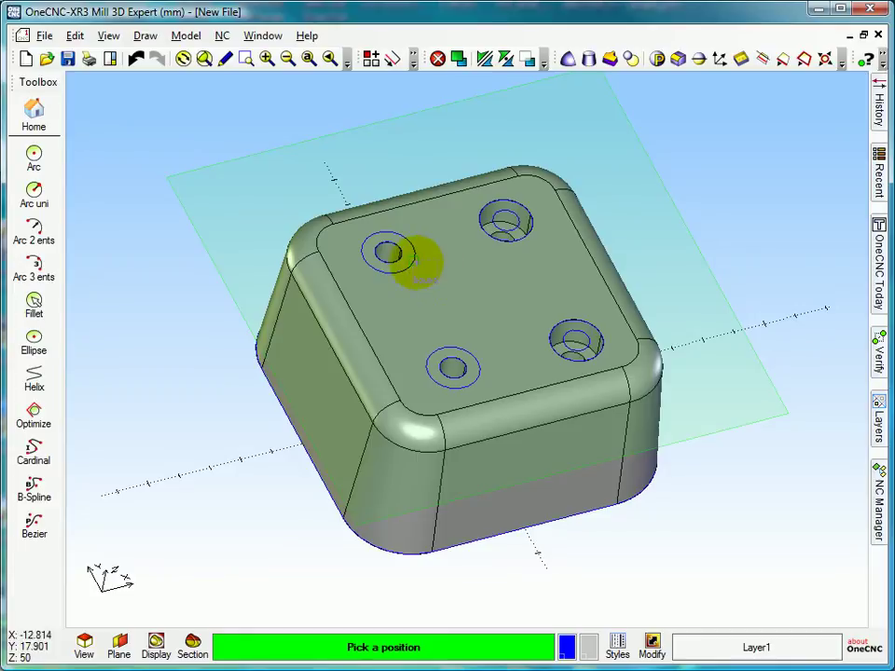
{"action": "left_click", "coordinate": [392, 257]}
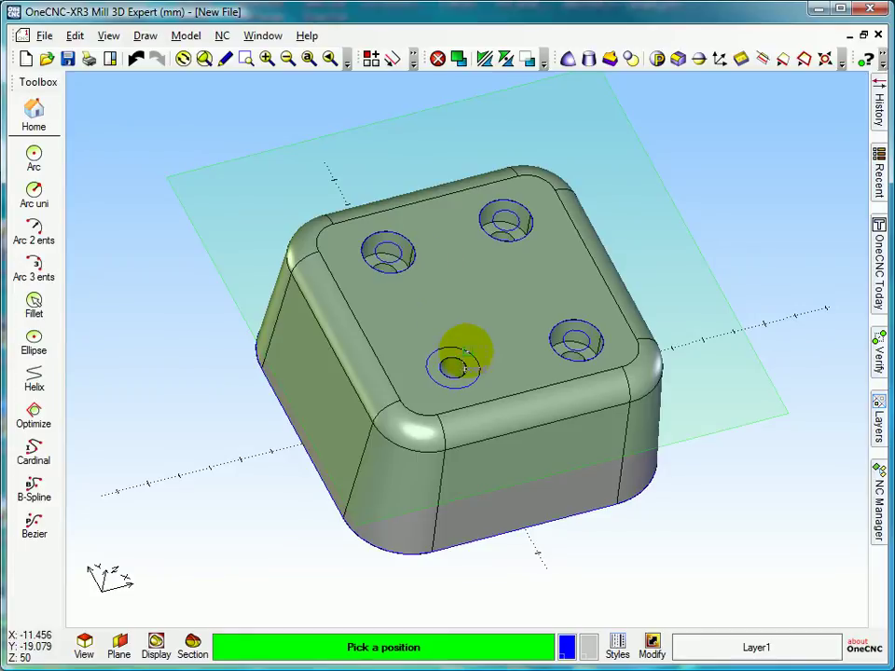
{"action": "left_click", "coordinate": [465, 352]}
{"action": "middle_click_drag", "start_coordinate": [476, 321], "coordinate": [476, 276]}
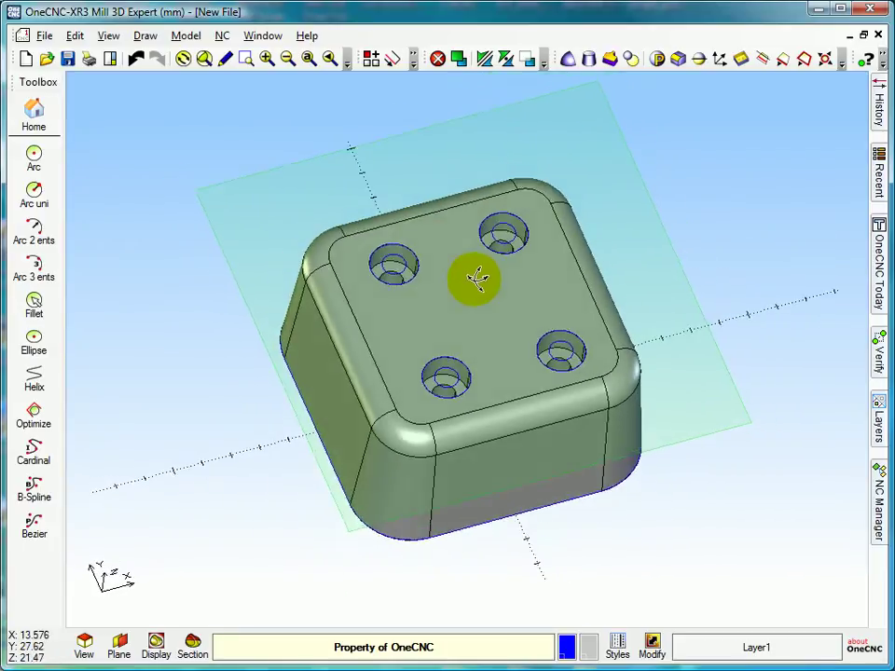
Step: Select all blue wireframe geometry by its colour and delete it, leaving only the solid block
{"action": "scroll", "coordinate": [476, 278], "scroll_direction": "up", "scroll_amount": 5}
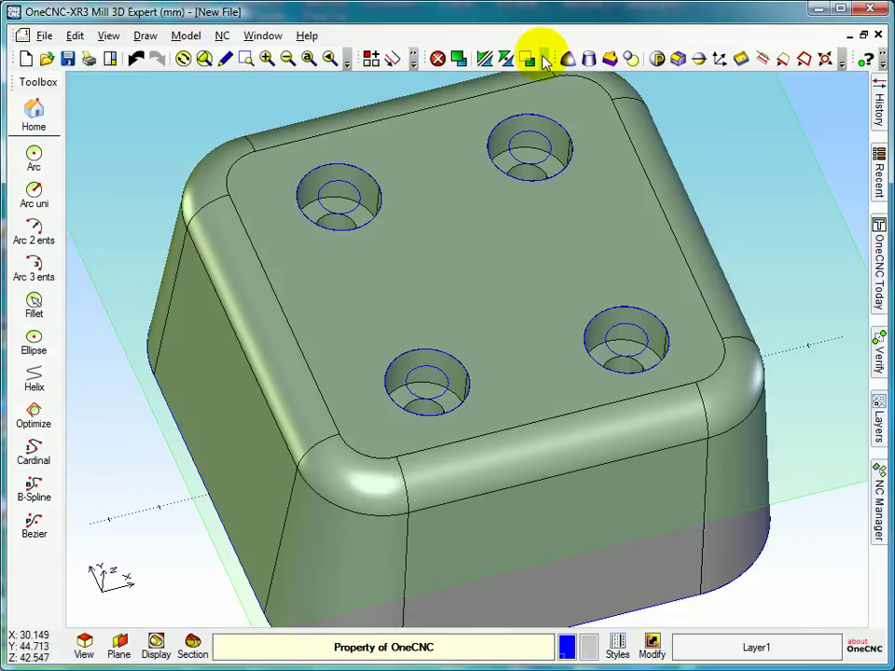
{"action": "left_click", "coordinate": [413, 59]}
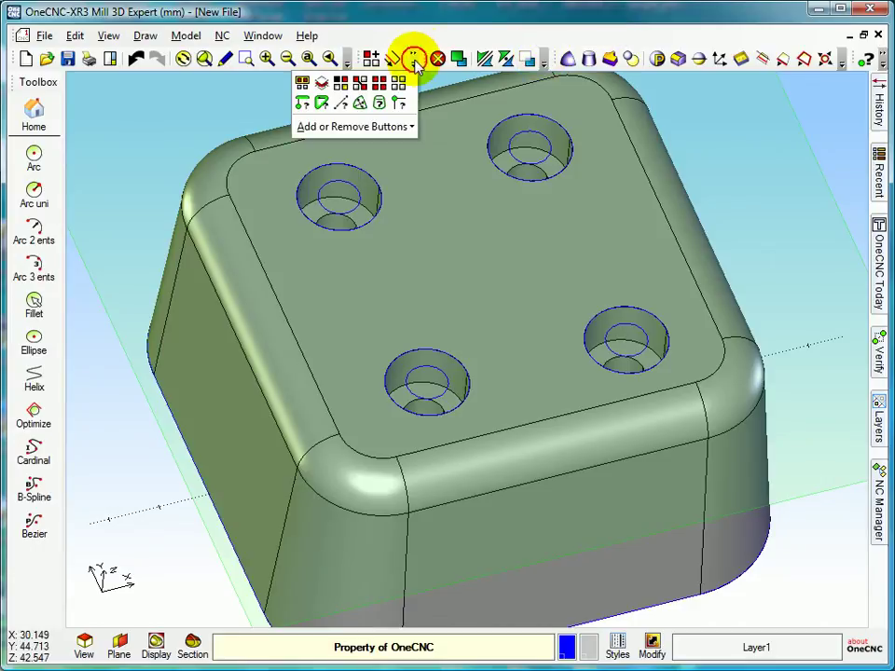
{"action": "left_click", "coordinate": [345, 85]}
{"action": "left_click", "coordinate": [428, 243]}
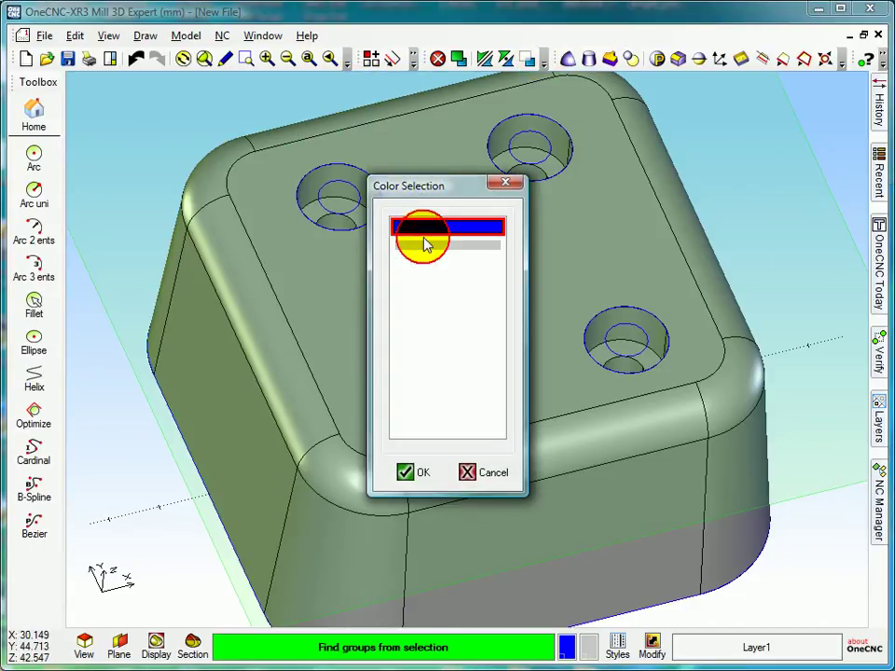
{"action": "left_click", "coordinate": [410, 473]}
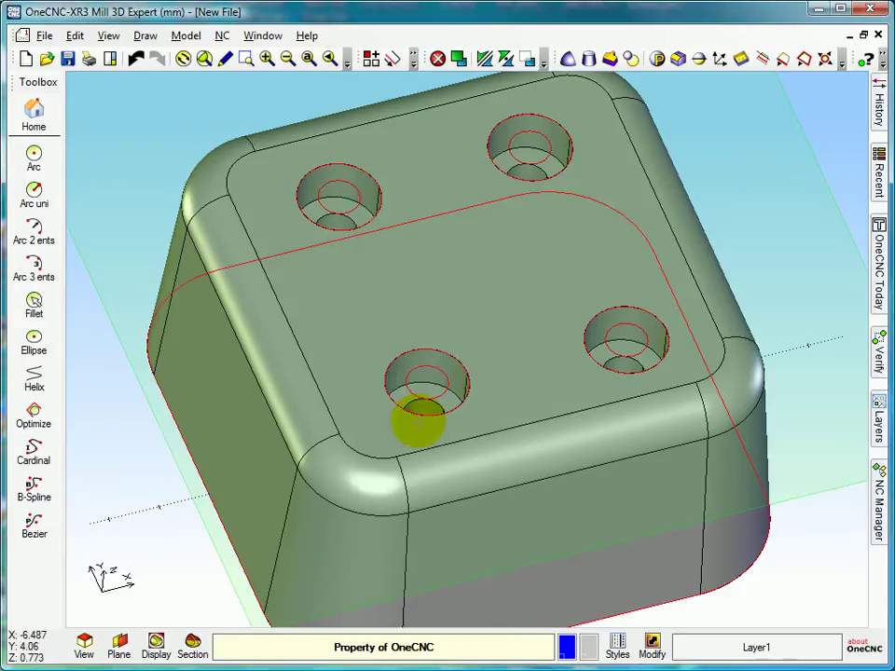
{"action": "left_click", "coordinate": [437, 58]}
{"action": "middle_click_drag", "start_coordinate": [423, 196], "coordinate": [459, 201]}
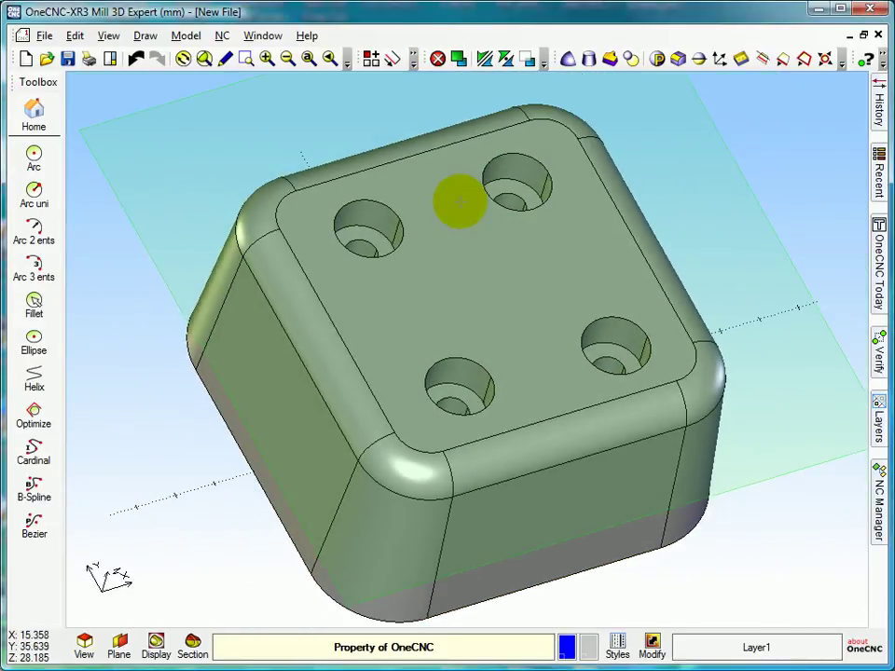
Step: Chamfer the upper edge of the counterbore in the block's +X +Y corner with a chamfer distance of 2 mm
{"action": "left_click", "coordinate": [678, 61]}
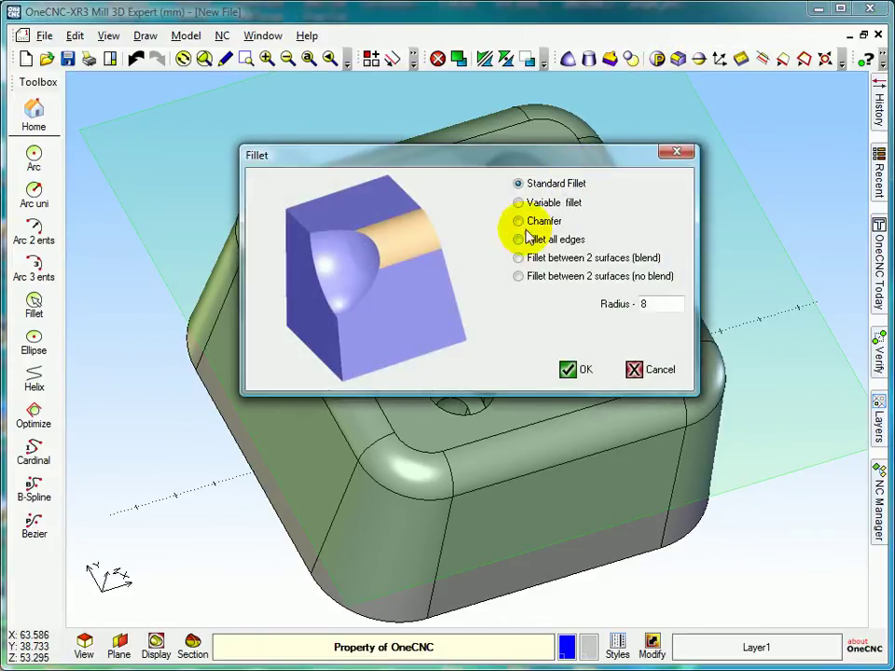
{"action": "left_click", "coordinate": [520, 222]}
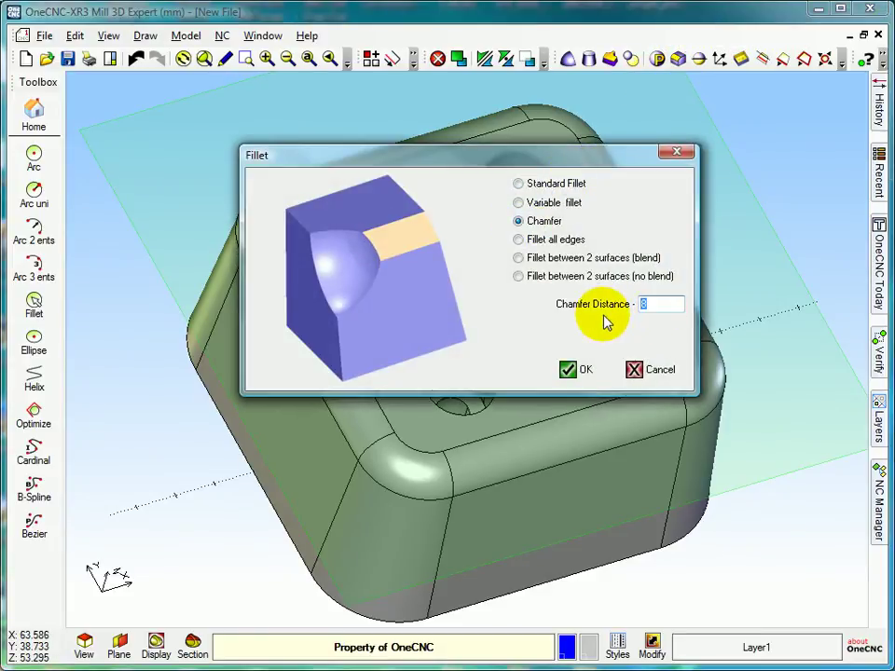
{"action": "left_click", "coordinate": [568, 370]}
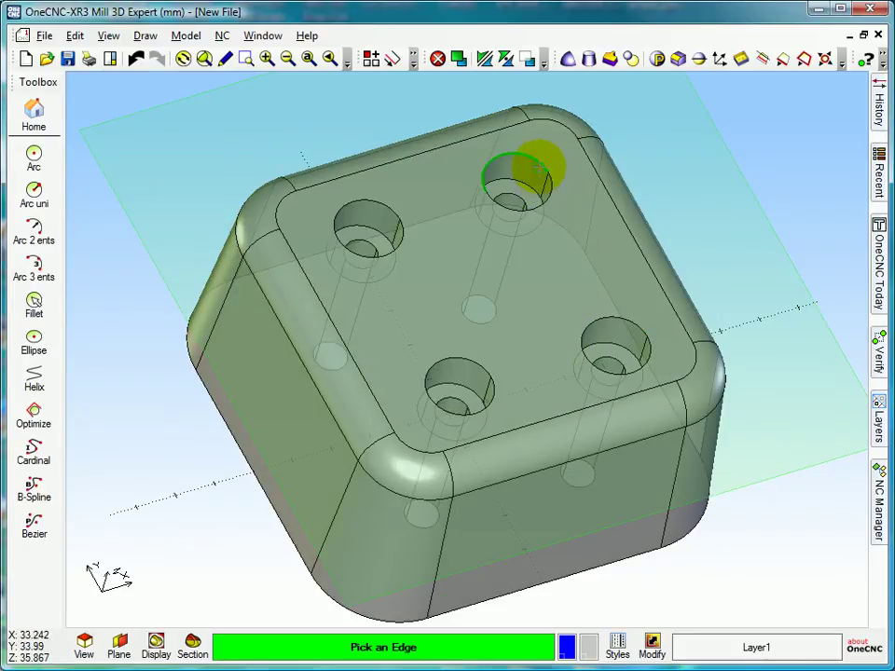
{"action": "left_click", "coordinate": [539, 166]}
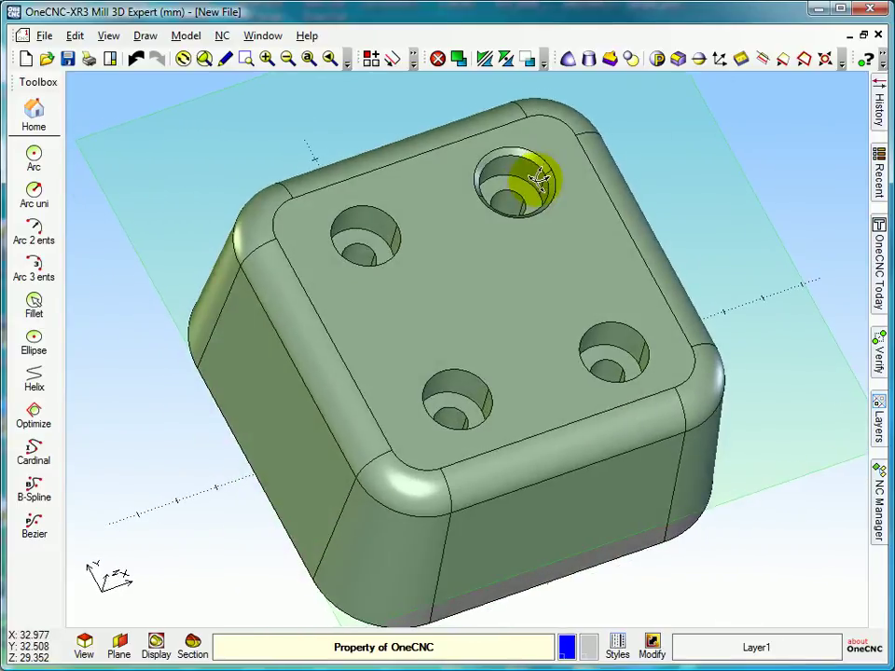
Step: Chamfer the upper edges of the remaining three counterbores together with a chamfer distance of 2 mm
{"action": "left_click", "coordinate": [679, 58]}
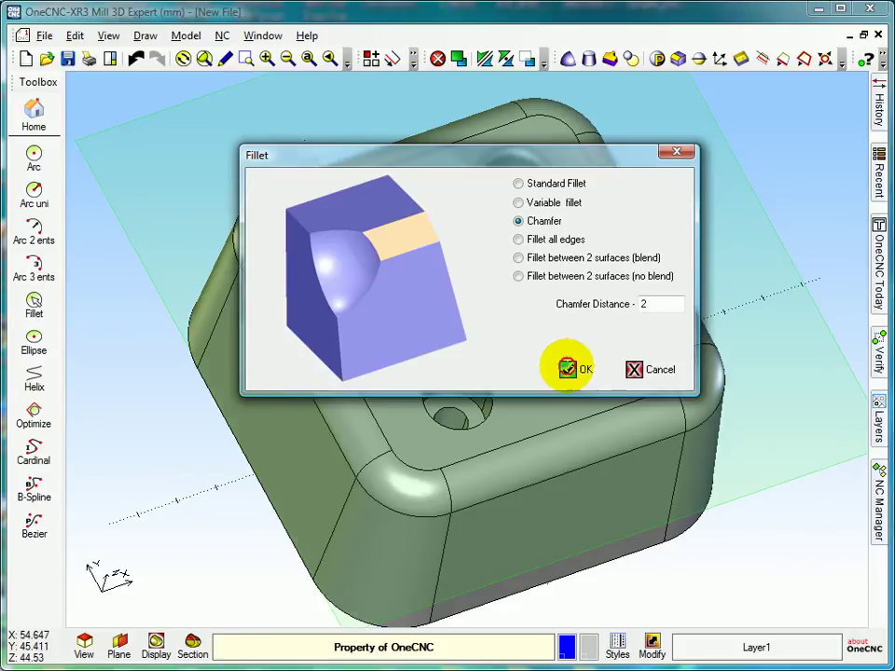
{"action": "left_click", "coordinate": [571, 369]}
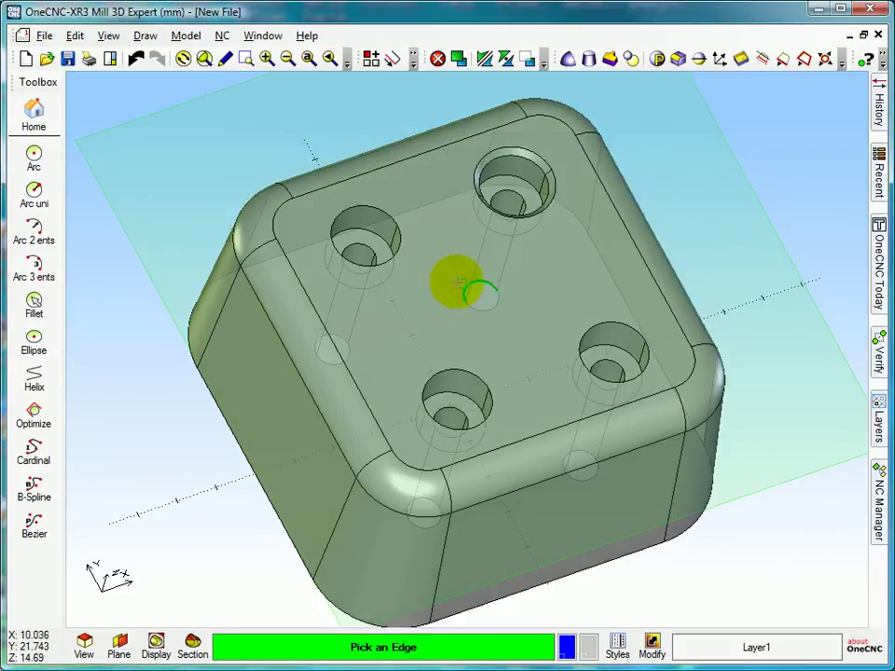
{"action": "left_click", "coordinate": [374, 216]}
{"action": "left_click", "coordinate": [481, 369]}
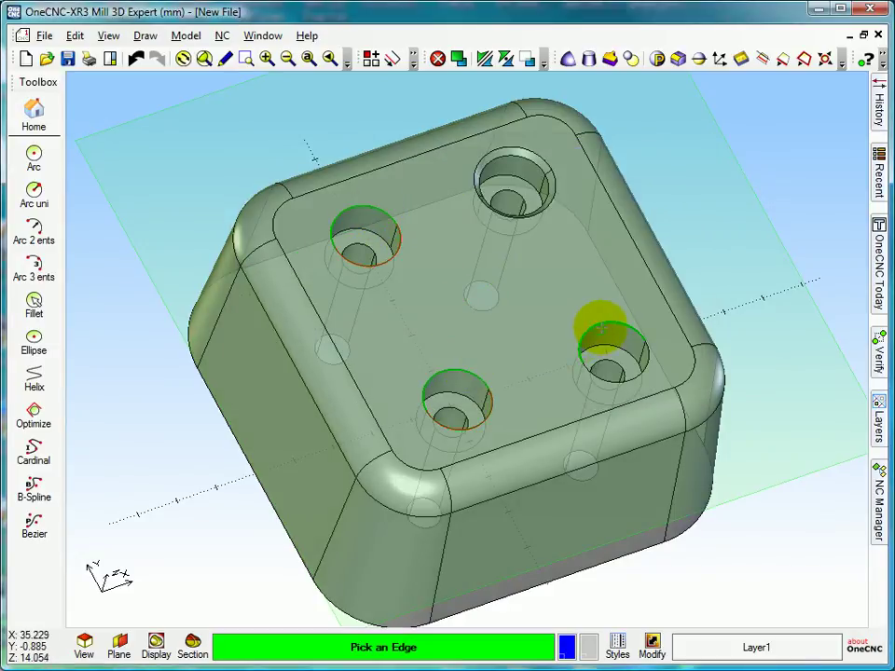
{"action": "middle_click_drag", "start_coordinate": [602, 327], "coordinate": [390, 334]}
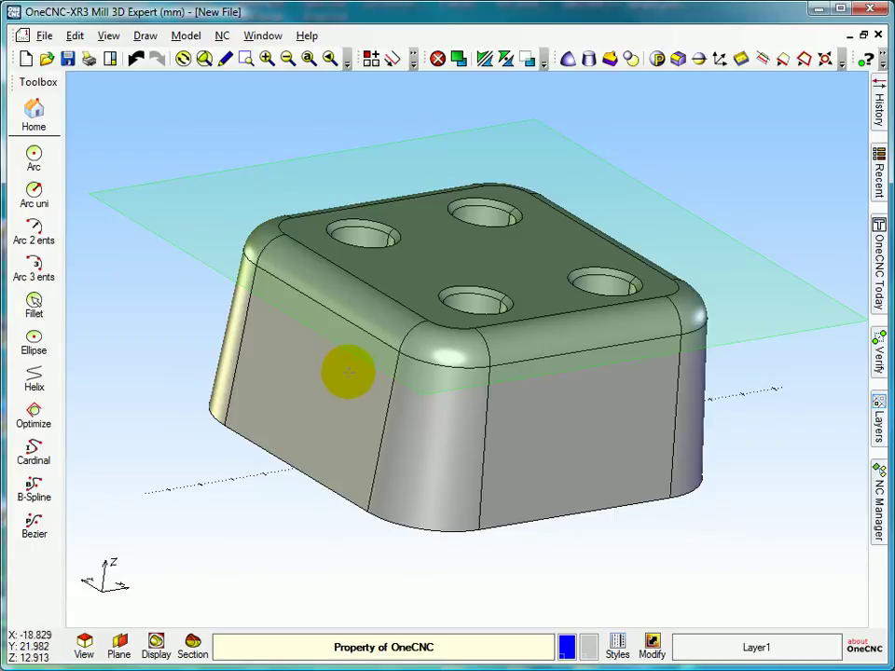
Step: Place the working plane on the block's tapered side face on the -X side
{"action": "middle_click_drag", "start_coordinate": [348, 372], "coordinate": [343, 402]}
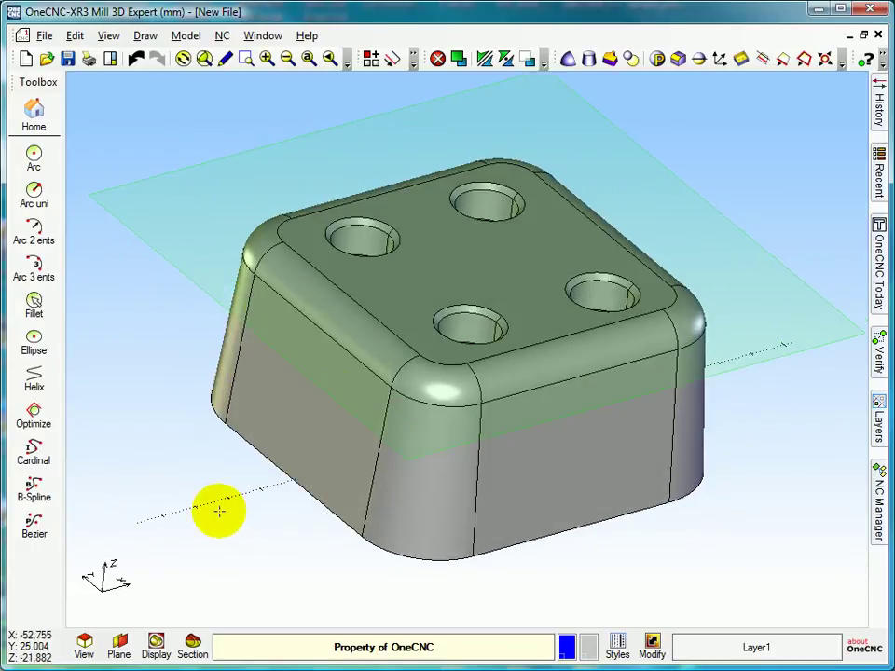
{"action": "left_click", "coordinate": [119, 643]}
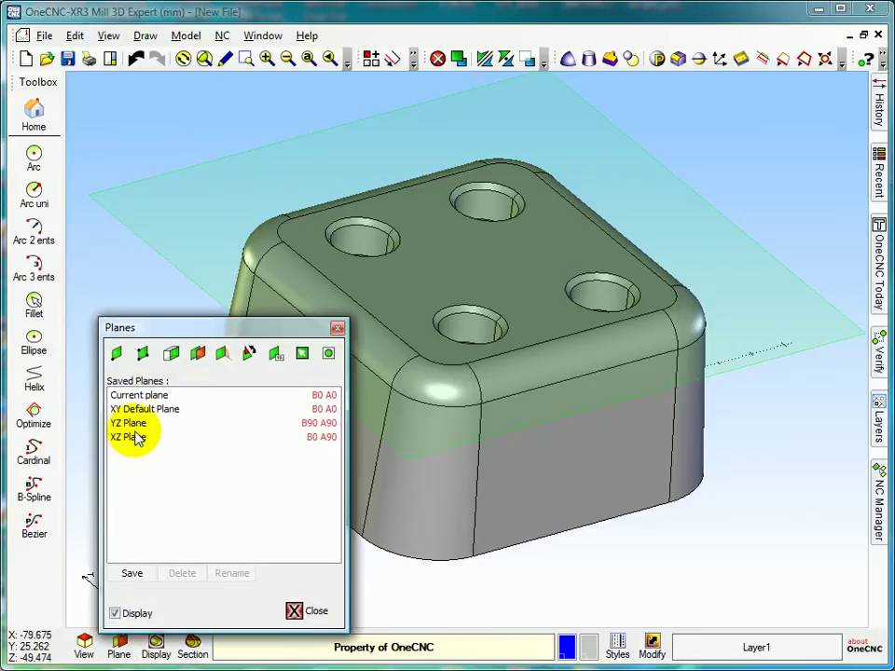
{"action": "left_click", "coordinate": [173, 352]}
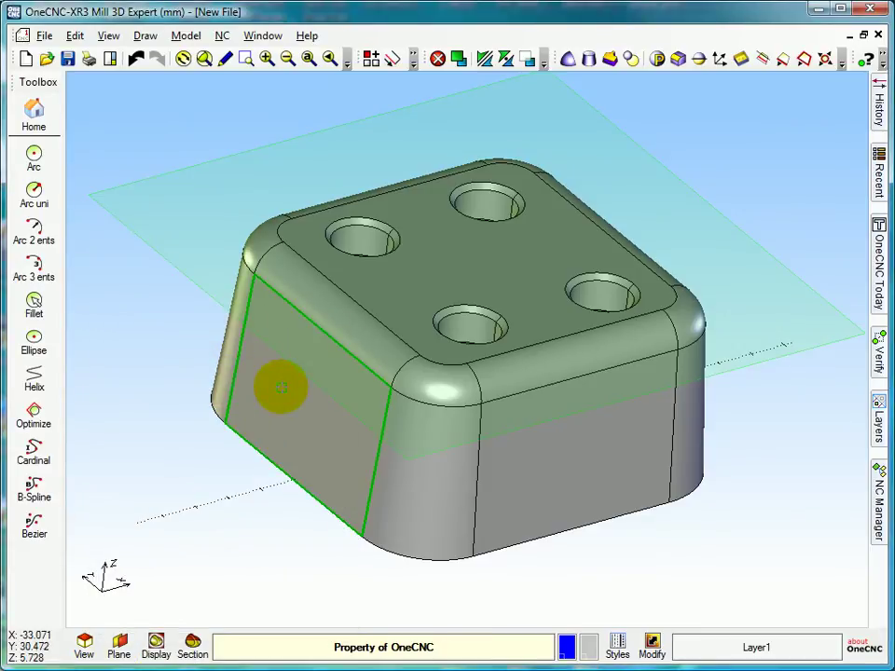
{"action": "left_click", "coordinate": [281, 386]}
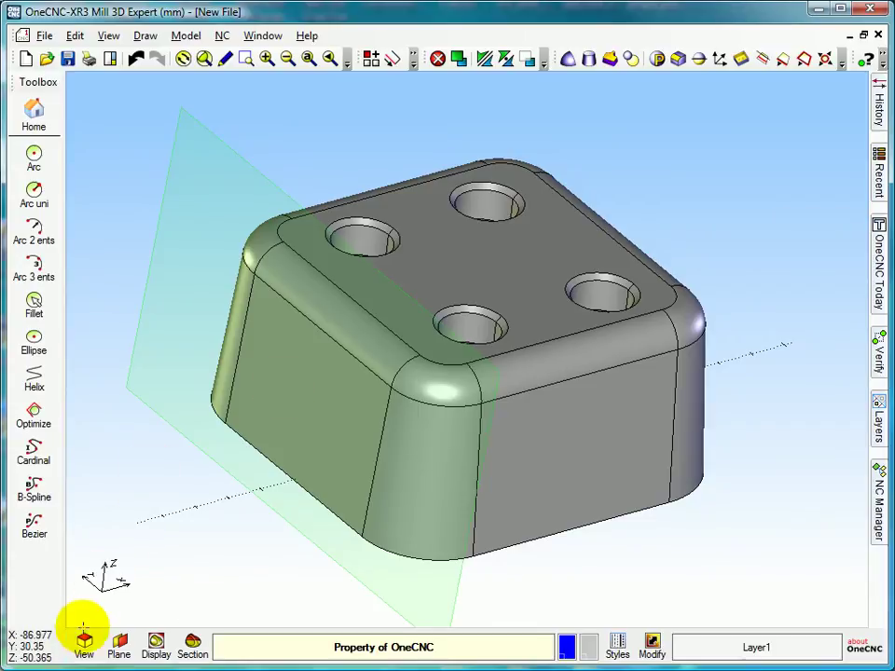
Step: Orient the view square to the working plane on the side face and return the toolbox to its main tool categories
{"action": "left_click", "coordinate": [84, 643]}
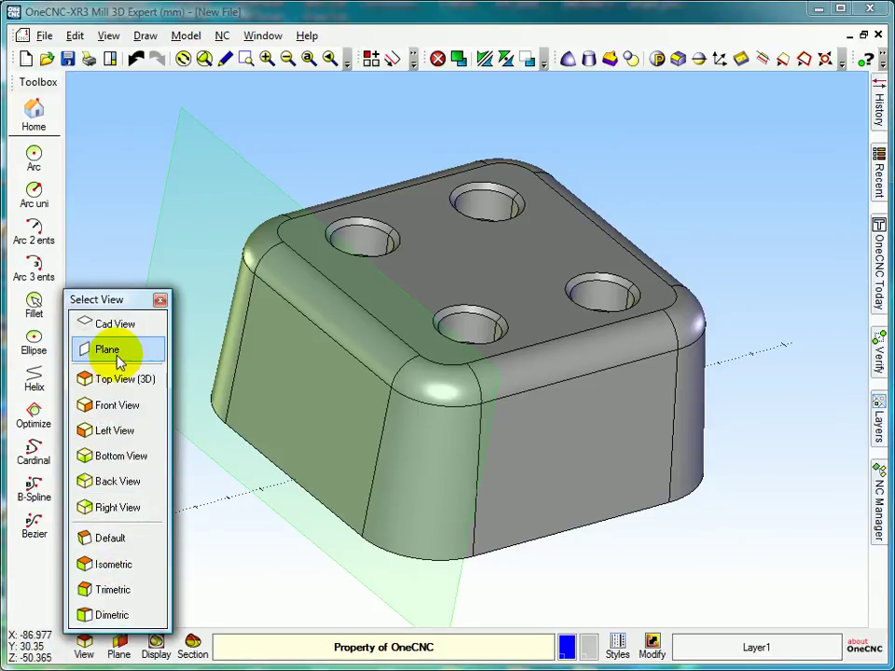
{"action": "left_click", "coordinate": [113, 355]}
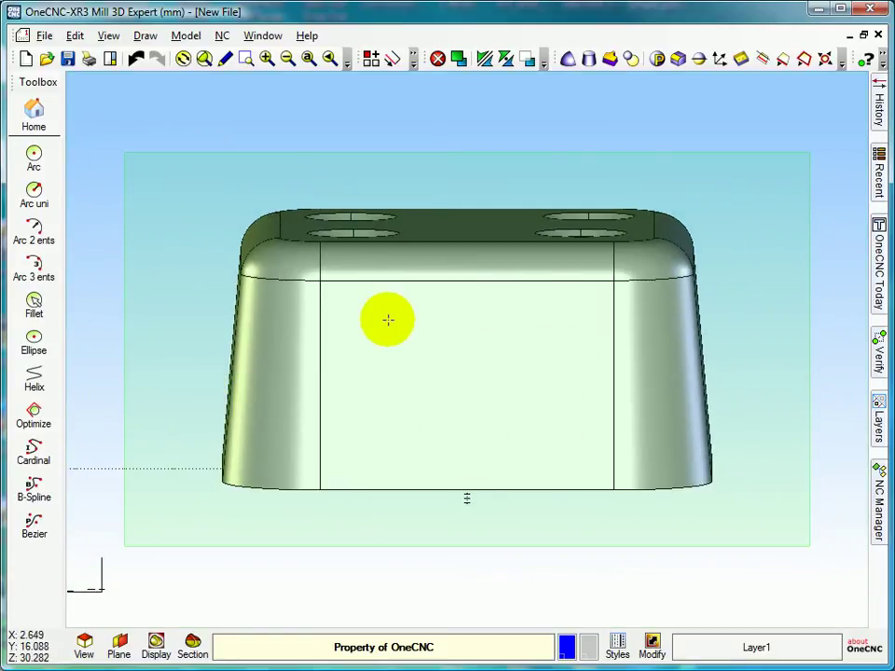
{"action": "left_click", "coordinate": [42, 128]}
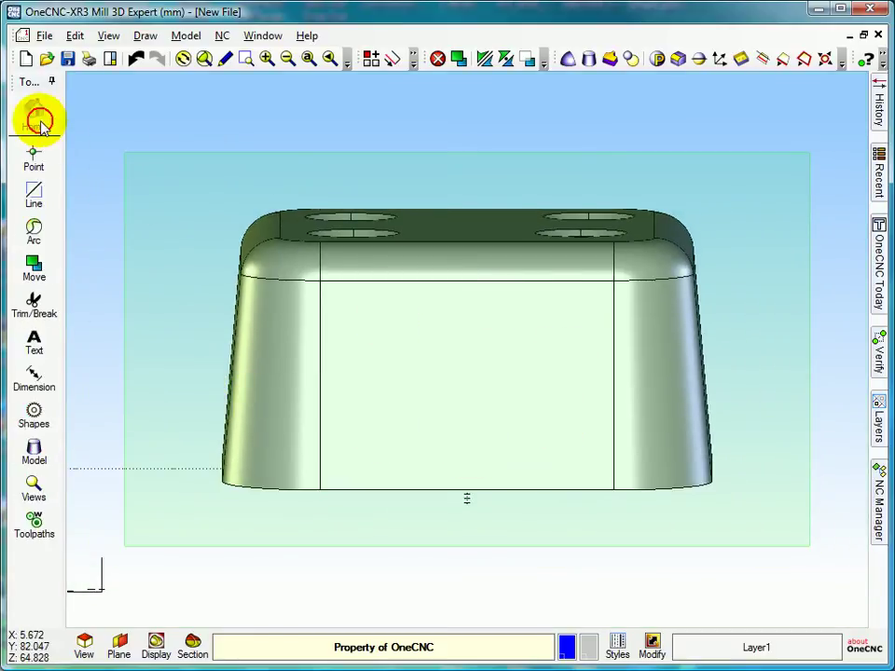
Step: Sketch a rectangle with rounded corners on the working plane, inside the flat area of the block's tapered side face
{"action": "left_click", "coordinate": [49, 195]}
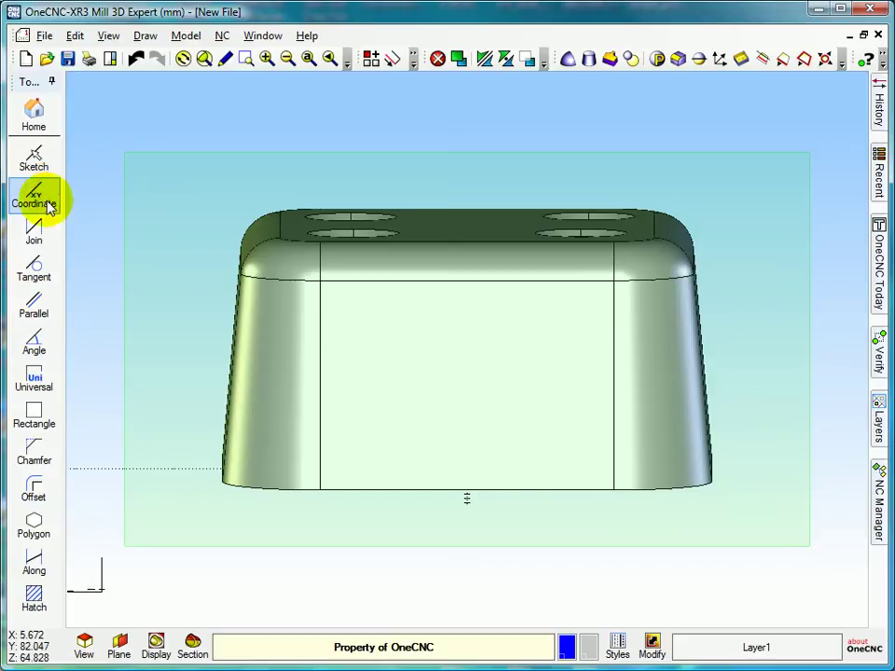
{"action": "left_click", "coordinate": [44, 413]}
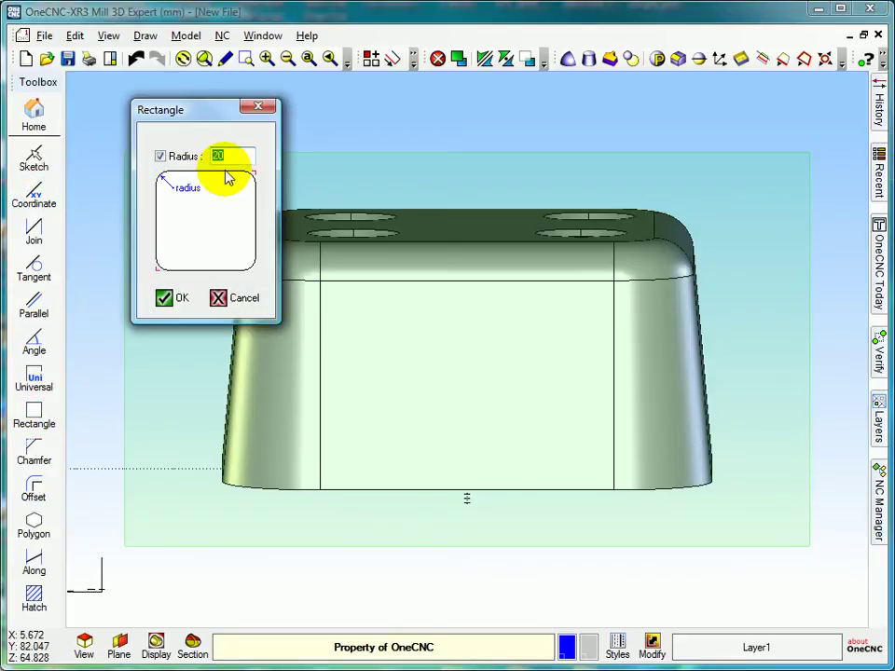
{"action": "left_click", "coordinate": [169, 299]}
{"action": "left_click", "coordinate": [112, 110]}
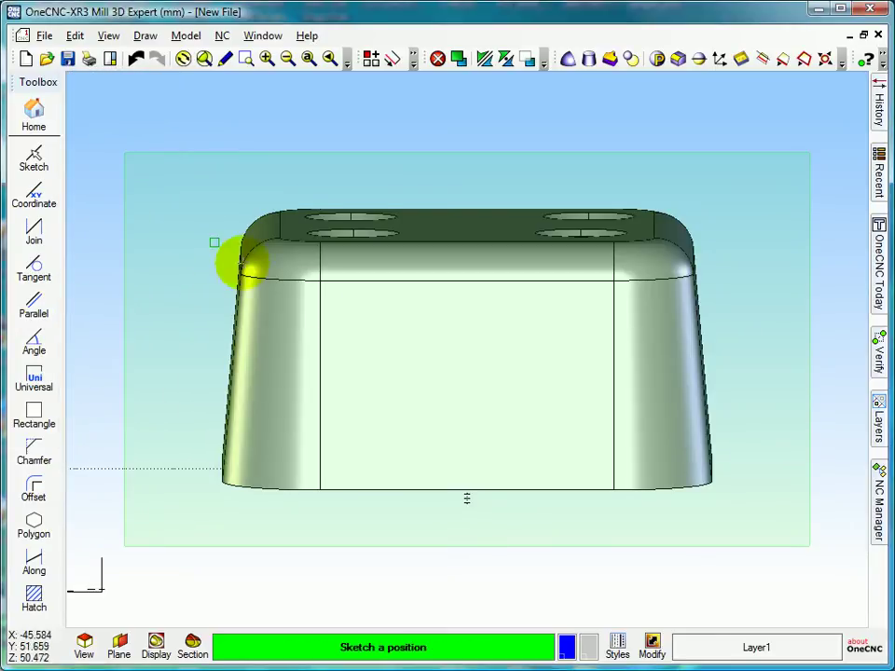
{"action": "left_click", "coordinate": [356, 303]}
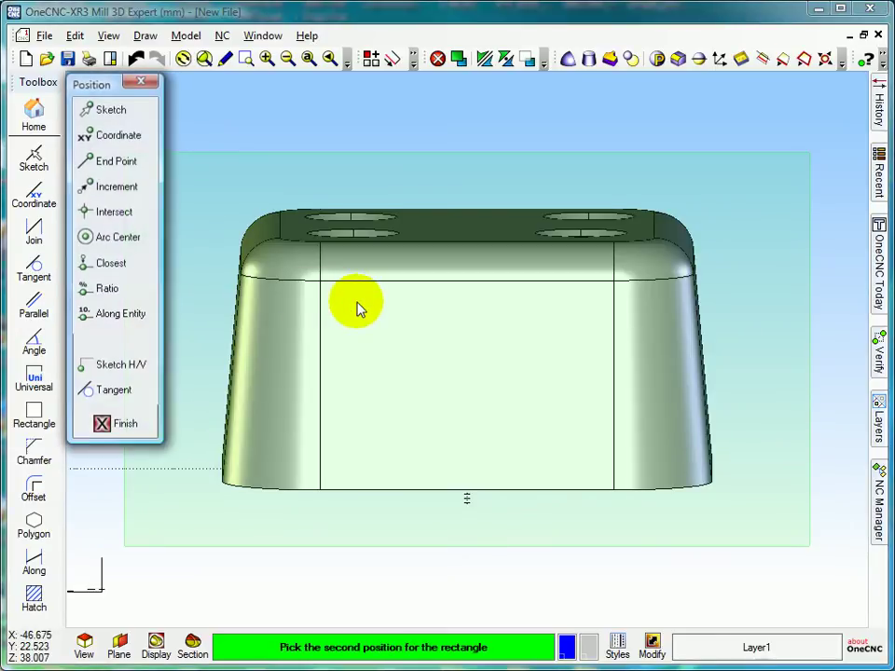
{"action": "left_click", "coordinate": [111, 110]}
{"action": "left_click", "coordinate": [387, 369]}
{"action": "left_click", "coordinate": [560, 438]}
{"action": "left_click", "coordinate": [227, 298]}
{"action": "middle_click_drag", "start_coordinate": [320, 316], "coordinate": [207, 340]}
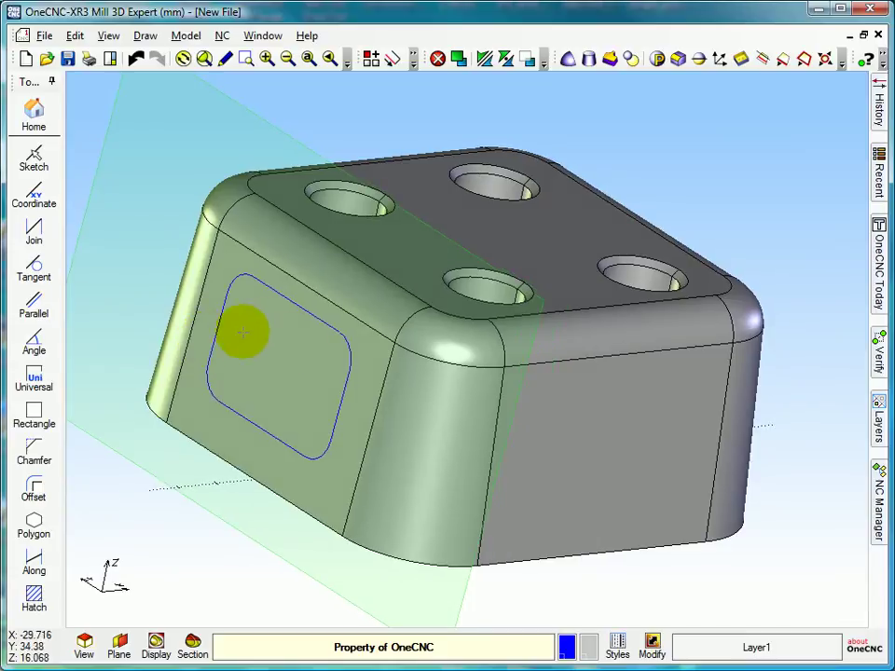
{"action": "middle_click_drag", "start_coordinate": [274, 339], "coordinate": [252, 323]}
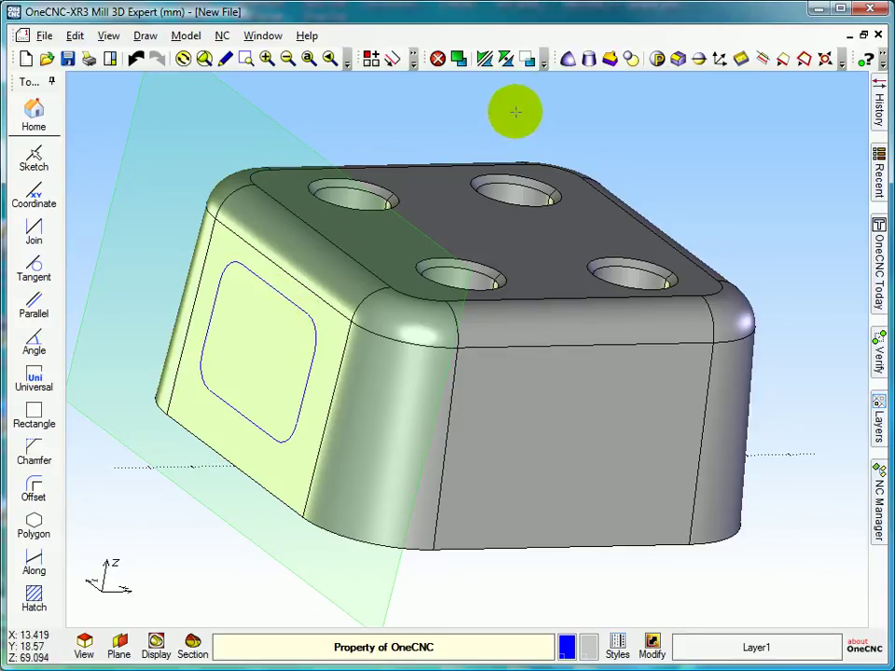
Step: Extrude the rounded rectangle outward from the side face with Extruded Curves, height 50 mm, taper angle 0 and linear corners
{"action": "left_click", "coordinate": [611, 58]}
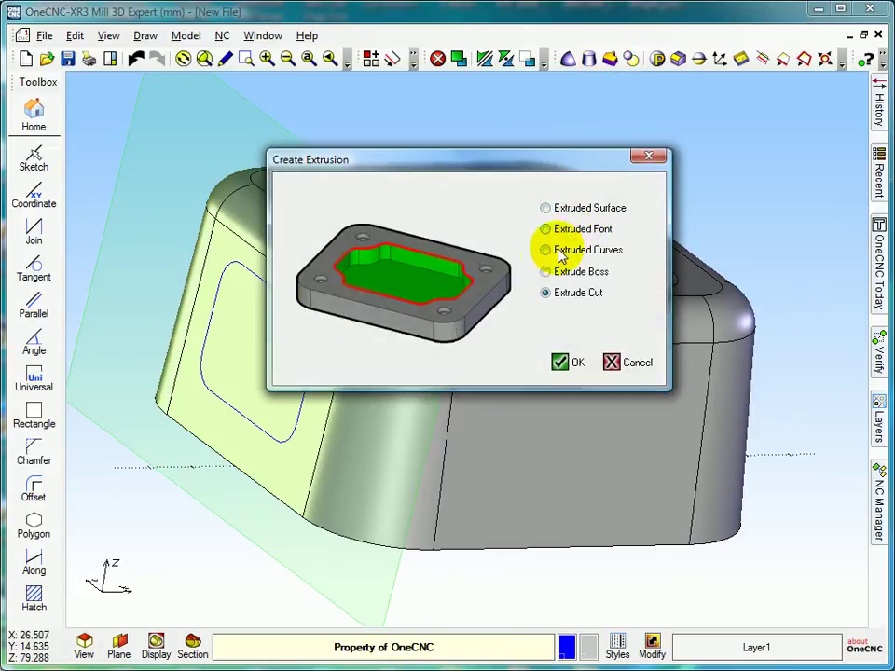
{"action": "left_click", "coordinate": [545, 250]}
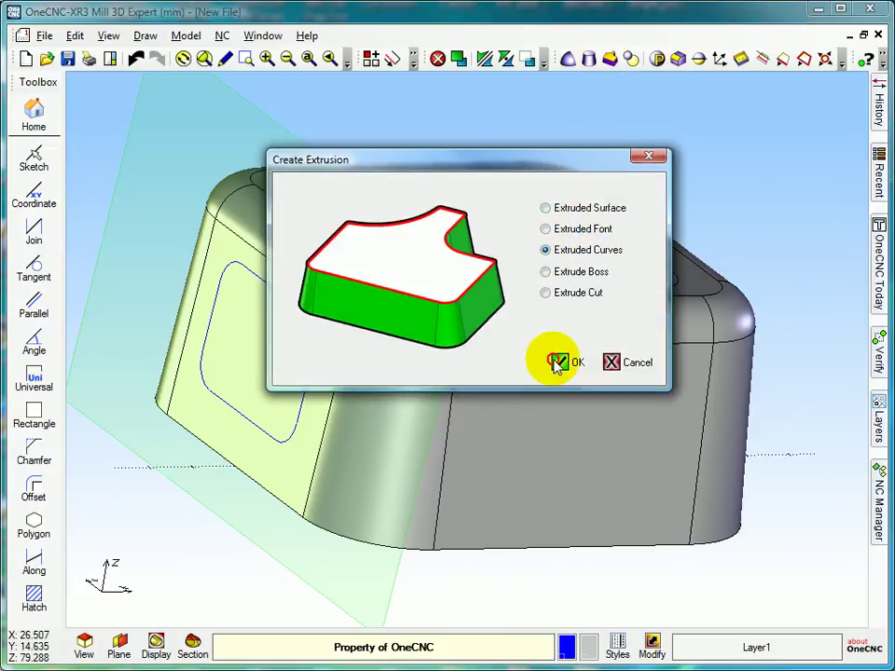
{"action": "left_click", "coordinate": [557, 363]}
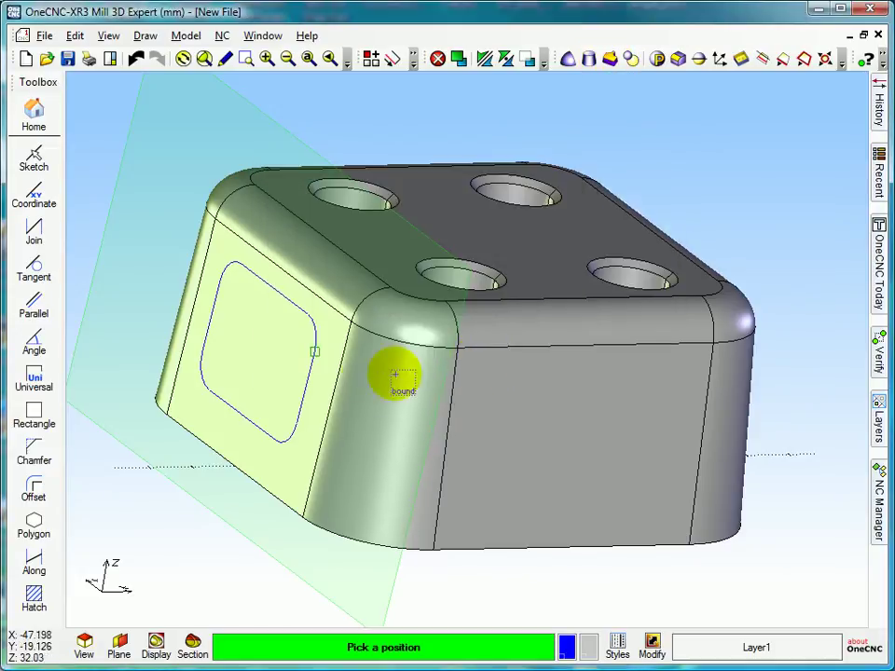
{"action": "left_click", "coordinate": [318, 384]}
{"action": "left_click_drag", "start_coordinate": [583, 262], "coordinate": [511, 261]}
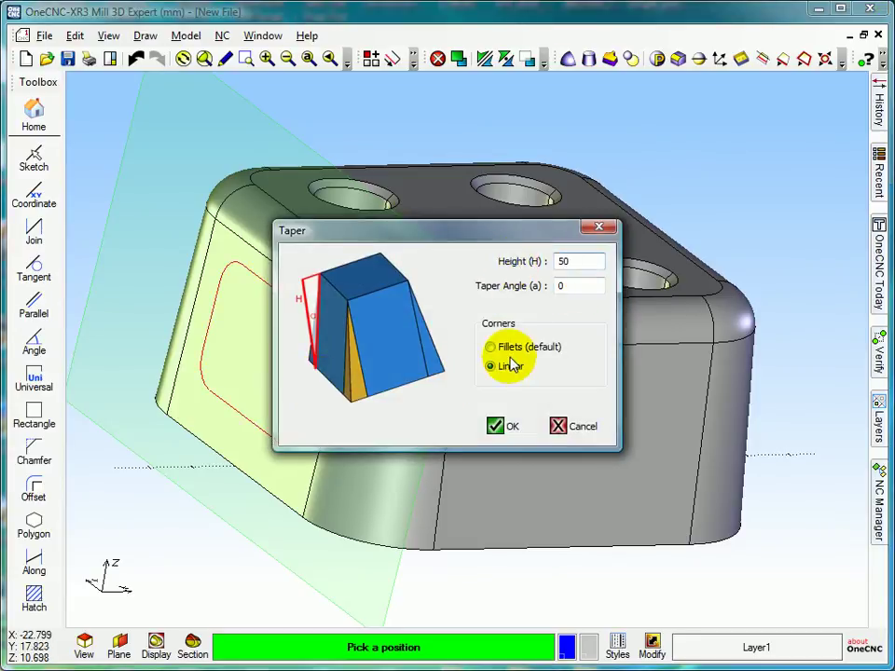
{"action": "left_click", "coordinate": [495, 427]}
Step: Select the block and the extruded body in turn to examine whether they are separate entities
{"action": "middle_click_drag", "start_coordinate": [490, 383], "coordinate": [458, 444]}
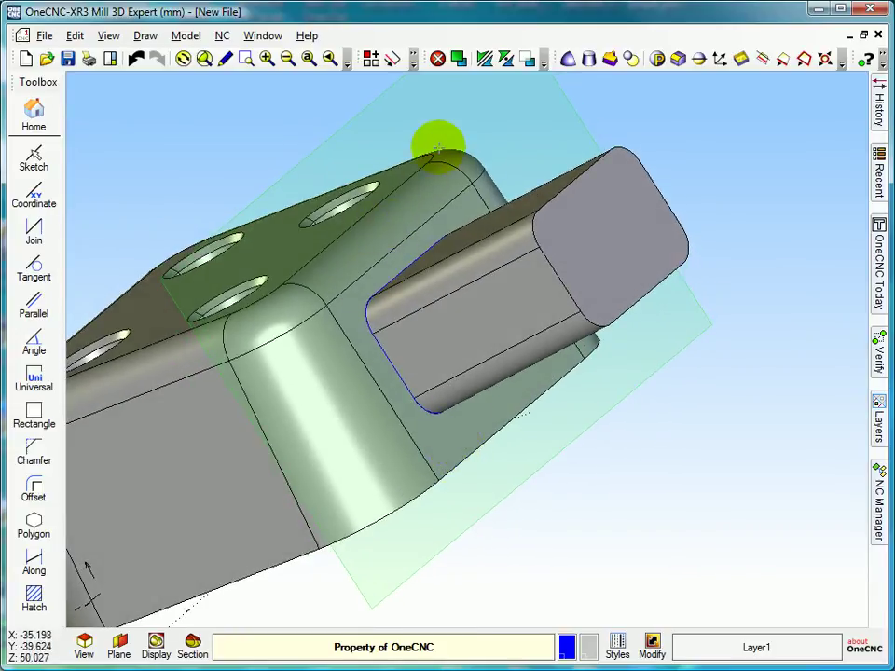
{"action": "left_click", "coordinate": [370, 58]}
{"action": "left_click", "coordinate": [414, 186]}
{"action": "left_click", "coordinate": [414, 187]}
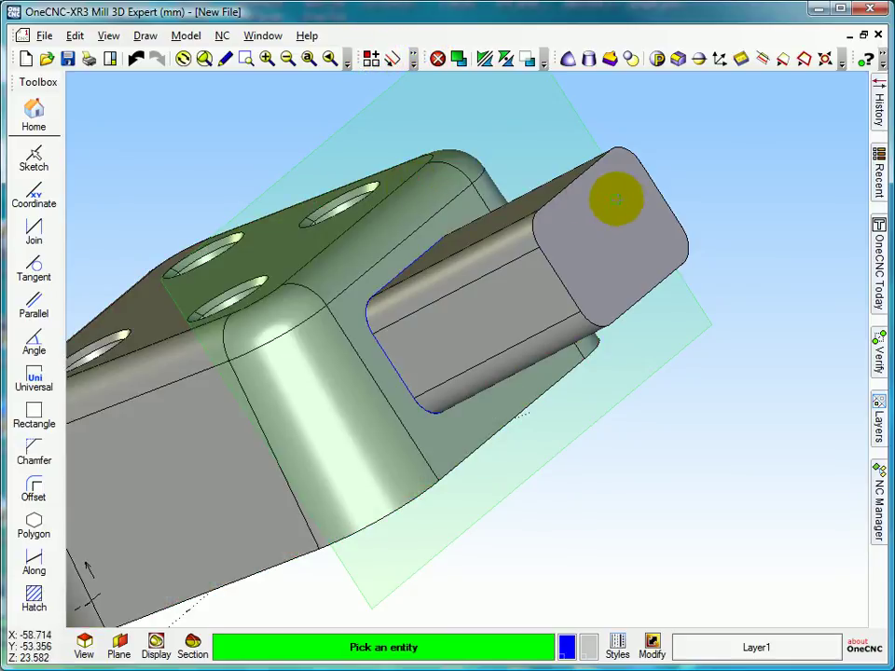
{"action": "left_click", "coordinate": [594, 194]}
{"action": "left_click", "coordinate": [620, 199]}
{"action": "left_click", "coordinate": [424, 190]}
{"action": "left_click", "coordinate": [424, 189]}
{"action": "left_click", "coordinate": [602, 202]}
{"action": "left_click", "coordinate": [602, 201]}
Step: Try a standard fillet of 4 mm radius on the extruded body's base edge at the block's side face
{"action": "middle_click_drag", "start_coordinate": [498, 206], "coordinate": [466, 160]}
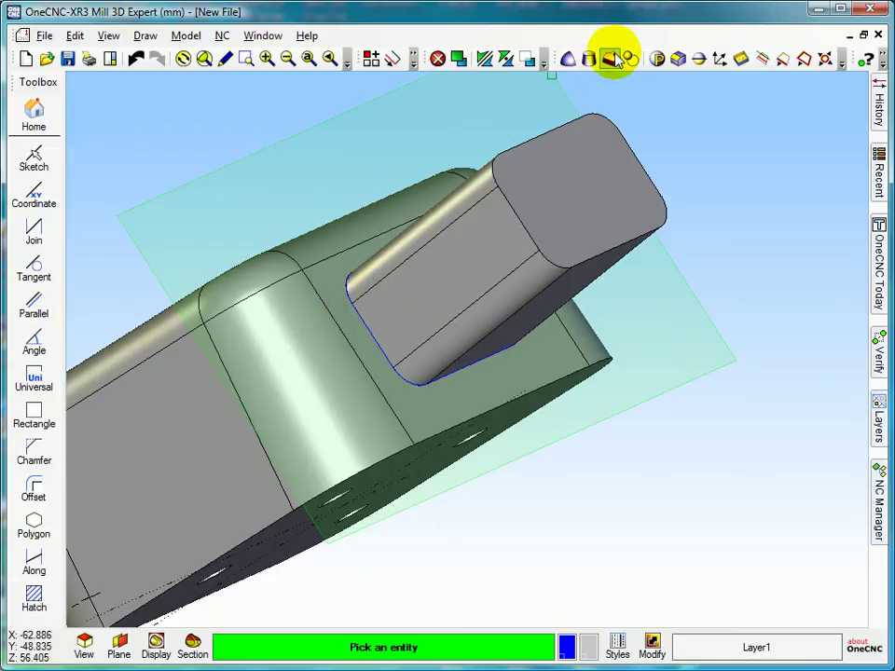
{"action": "left_click", "coordinate": [677, 57]}
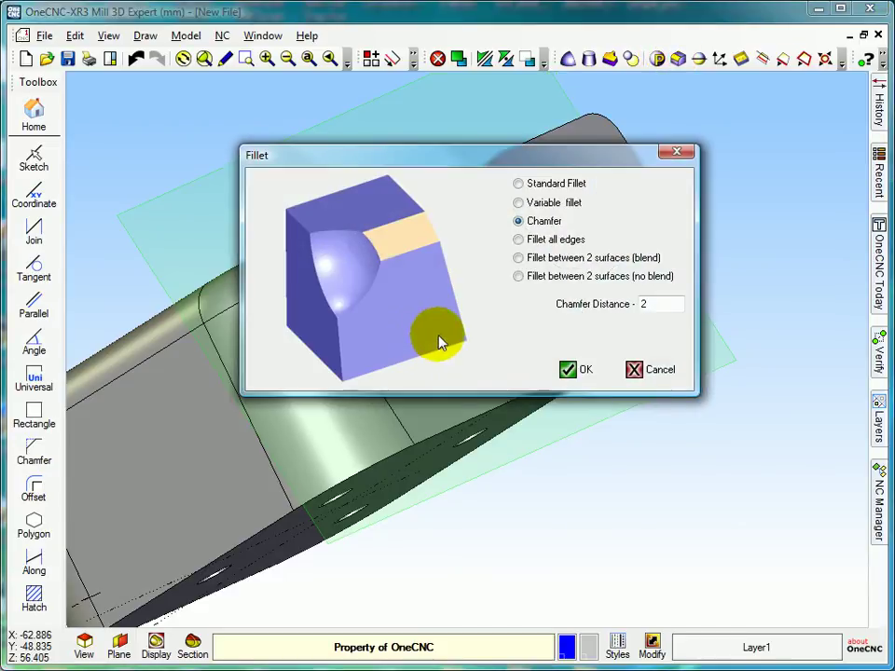
{"action": "left_click", "coordinate": [519, 184]}
{"action": "left_click_drag", "start_coordinate": [653, 305], "coordinate": [604, 314]}
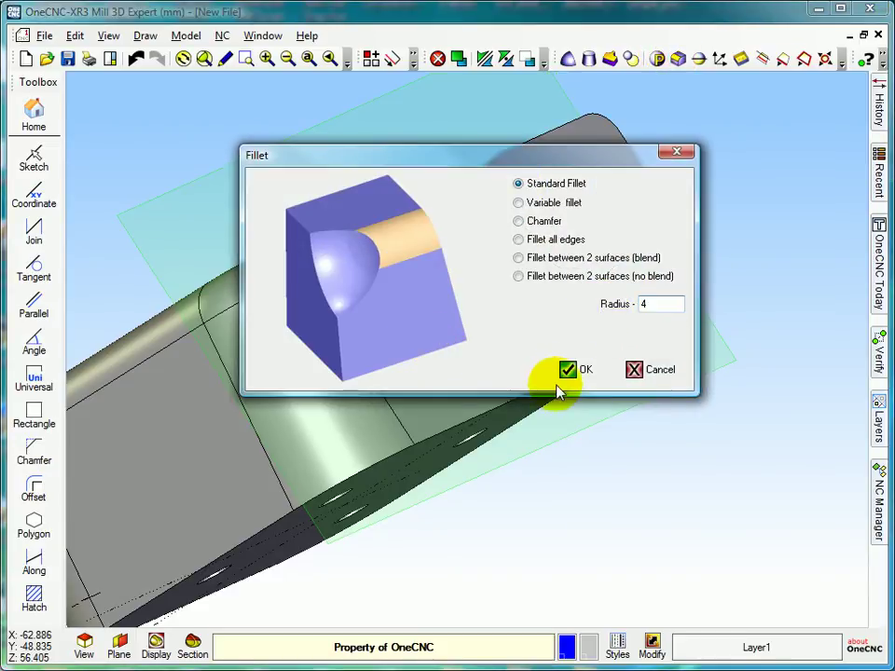
{"action": "left_click", "coordinate": [567, 373]}
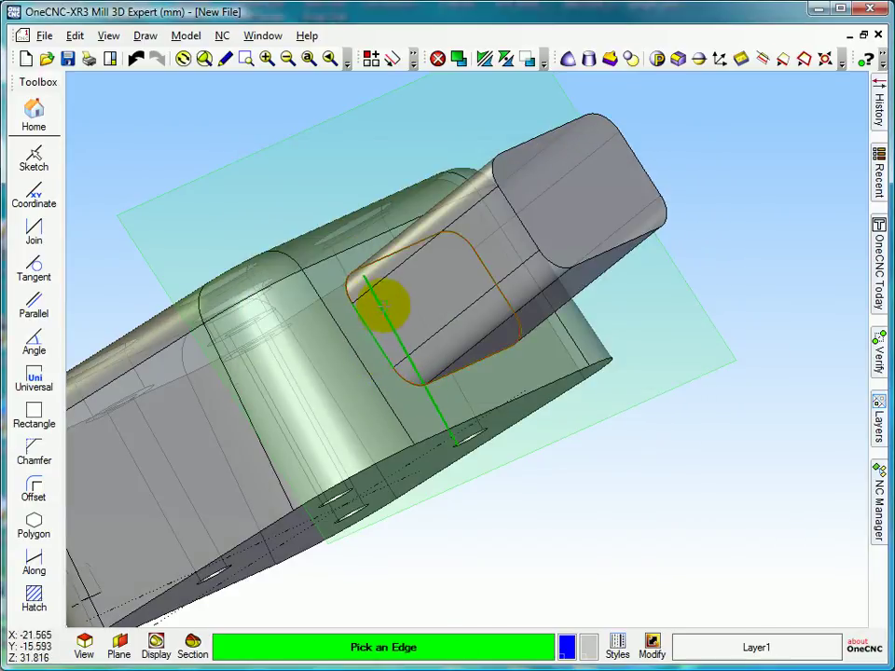
{"action": "middle_click_drag", "start_coordinate": [381, 310], "coordinate": [524, 343]}
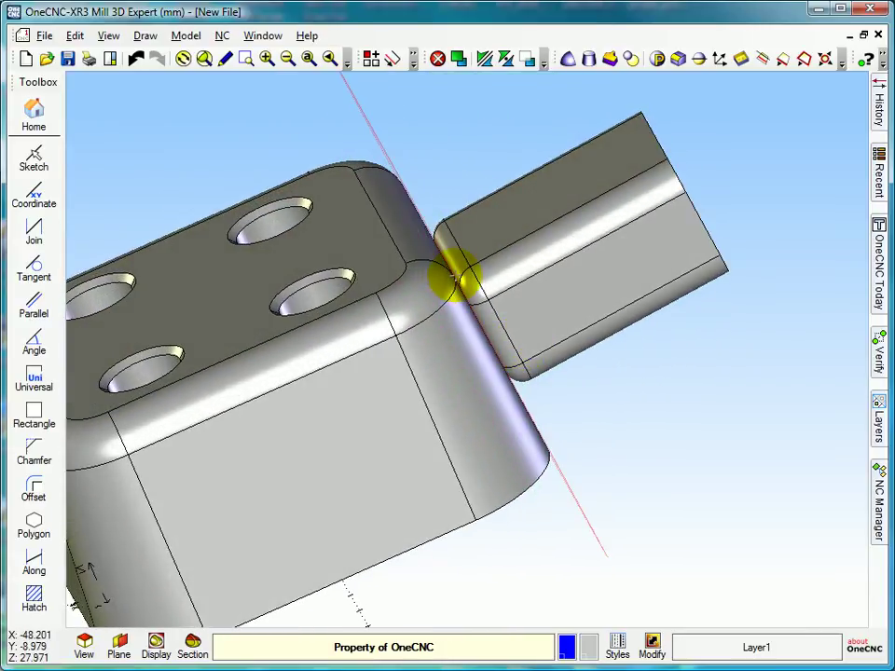
{"action": "middle_click_drag", "start_coordinate": [460, 273], "coordinate": [390, 312]}
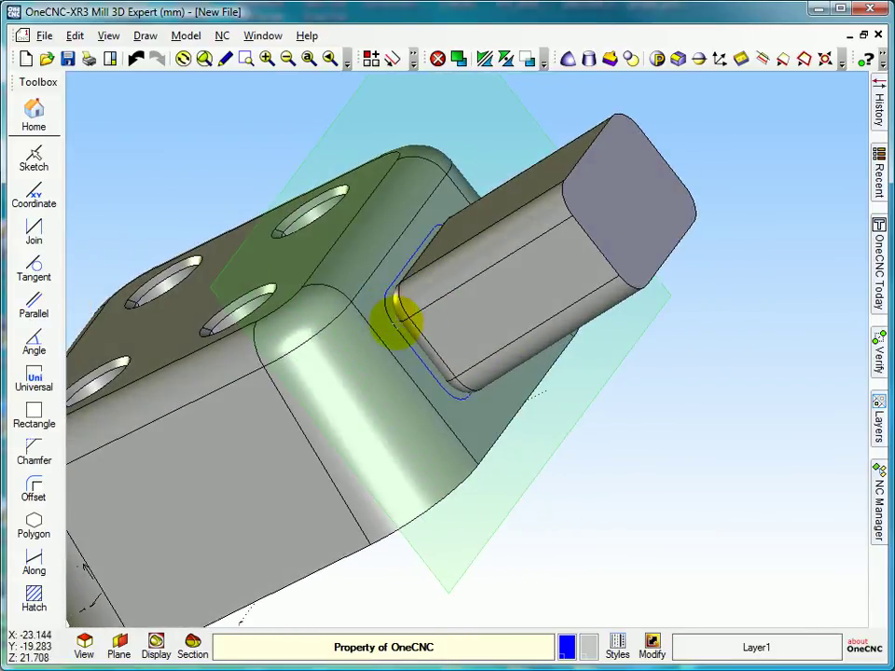
{"action": "mouse_move", "coordinate": [421, 313]}
{"action": "middle_mouse_down"}
{"action": "mouse_move", "coordinate": [470, 323]}
{"action": "mouse_move", "coordinate": [479, 300]}
{"action": "mouse_move", "coordinate": [509, 287]}
{"action": "mouse_move", "coordinate": [476, 295]}
{"action": "mouse_move", "coordinate": [477, 277]}
{"action": "mouse_move", "coordinate": [435, 310]}
{"action": "middle_mouse_up"}
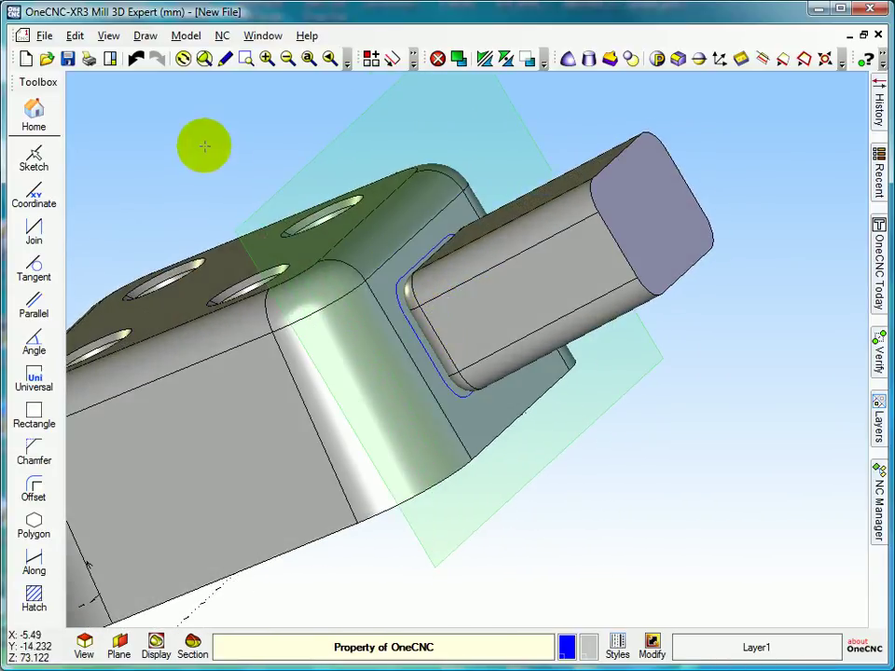
Step: Undo the base-edge fillet and the curve extrusion, keeping the rounded rectangle on the side face
{"action": "left_click", "coordinate": [137, 61]}
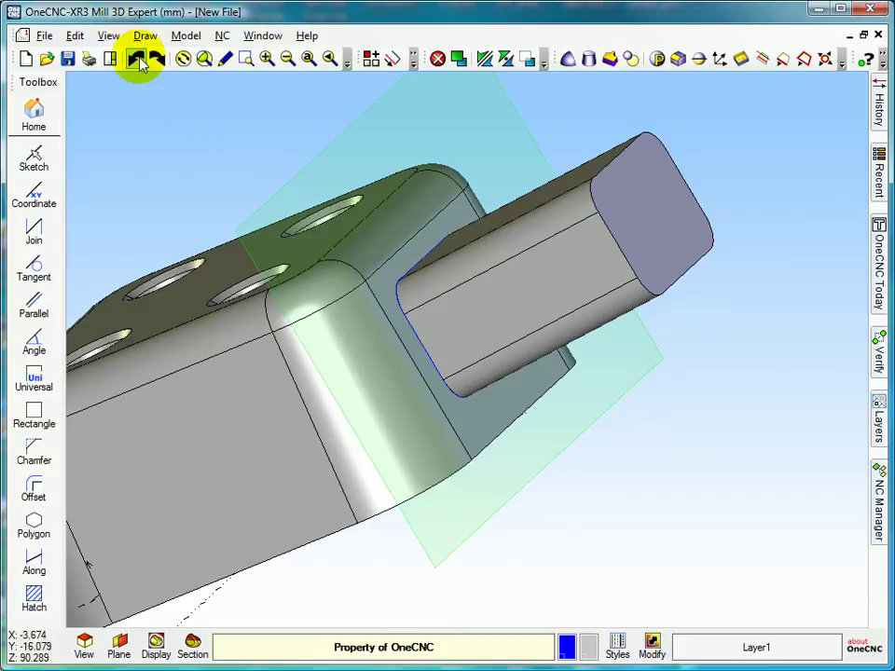
{"action": "left_click", "coordinate": [137, 61]}
{"action": "middle_click_drag", "start_coordinate": [409, 220], "coordinate": [330, 230]}
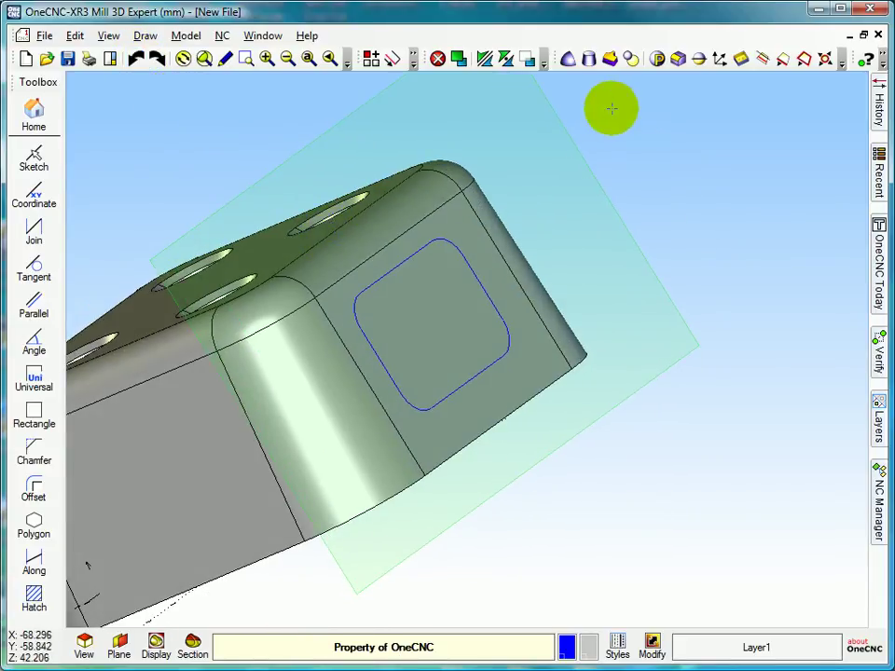
Step: Extrude the rounded rectangle as a boss on the side face with boss height 50 mm, taper angle 0 and linear corners
{"action": "left_click", "coordinate": [610, 61]}
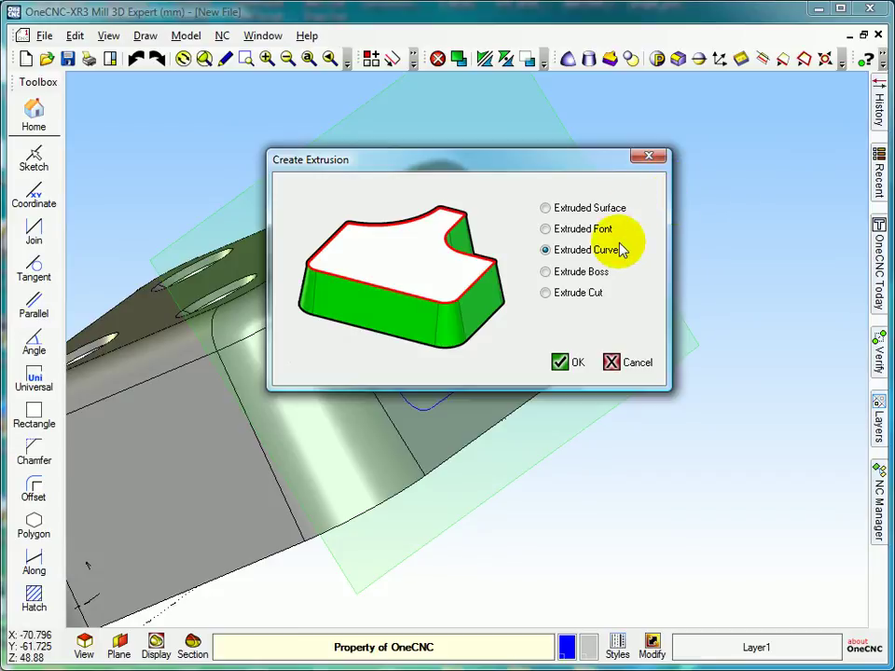
{"action": "left_click", "coordinate": [547, 273]}
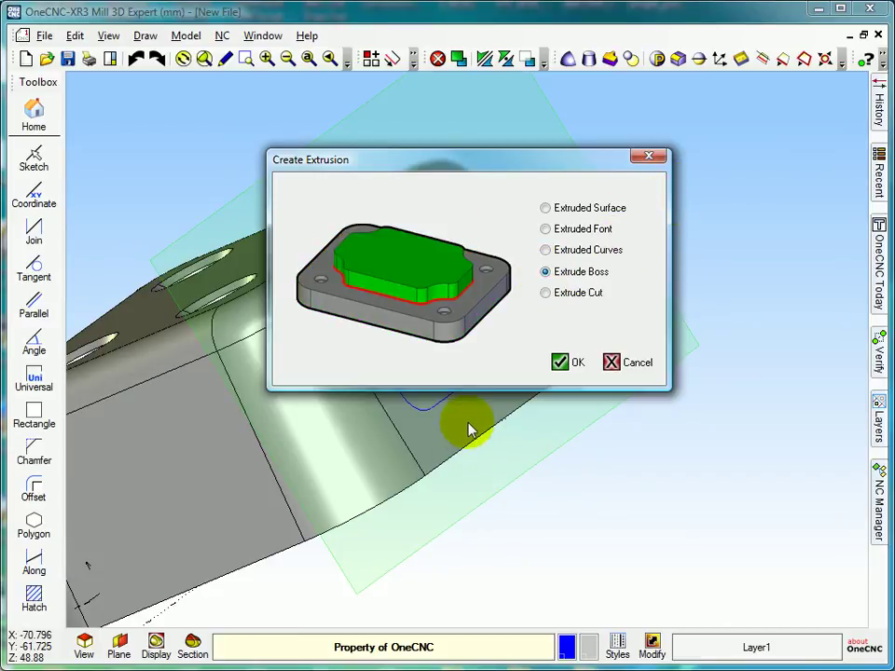
{"action": "left_click", "coordinate": [560, 363]}
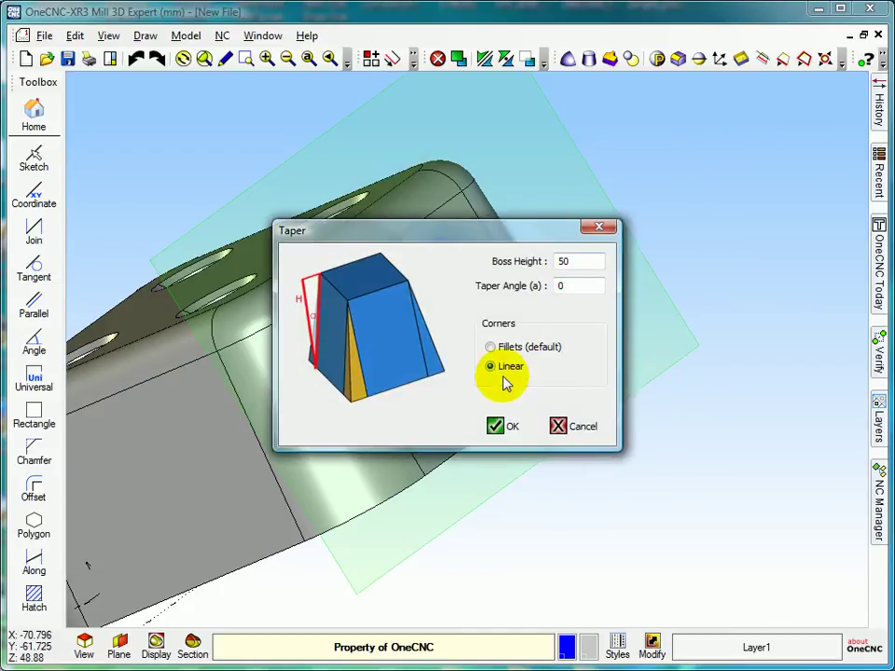
{"action": "left_click", "coordinate": [495, 427]}
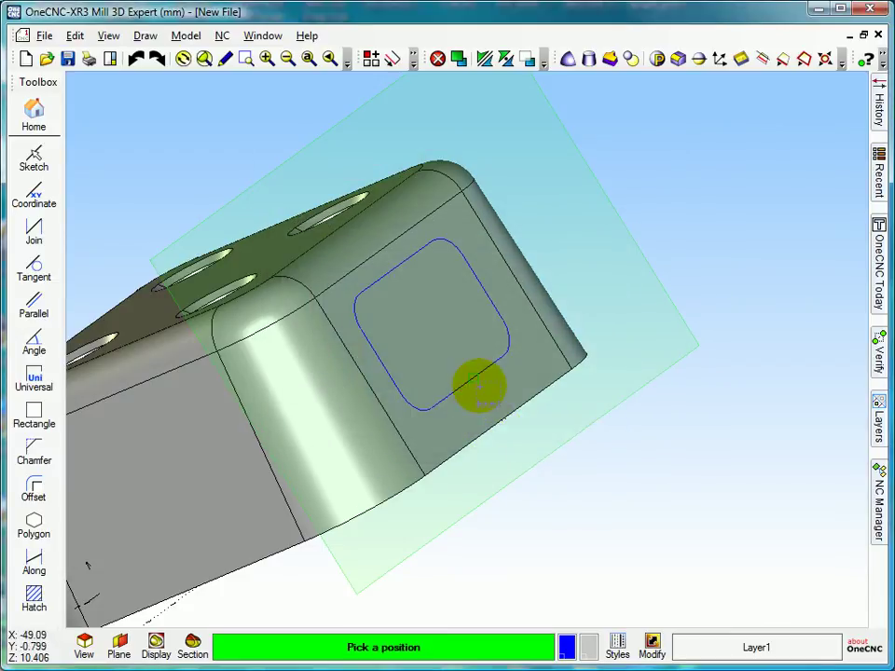
{"action": "middle_click_drag", "start_coordinate": [477, 368], "coordinate": [523, 372]}
Step: Select the model to examine whether the block and the boss form a single entity
{"action": "left_click", "coordinate": [370, 58]}
{"action": "left_click", "coordinate": [412, 184]}
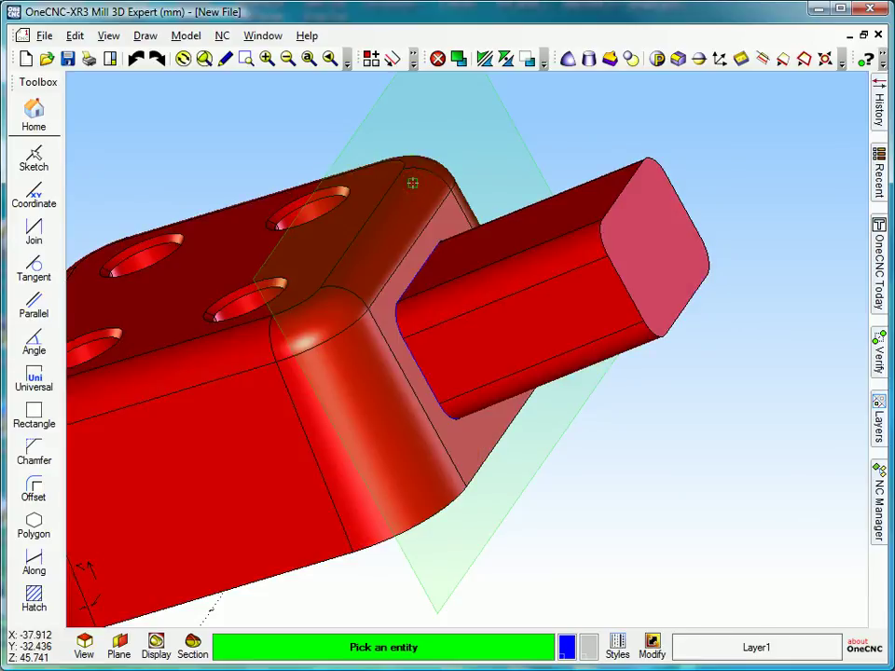
{"action": "left_click", "coordinate": [412, 184]}
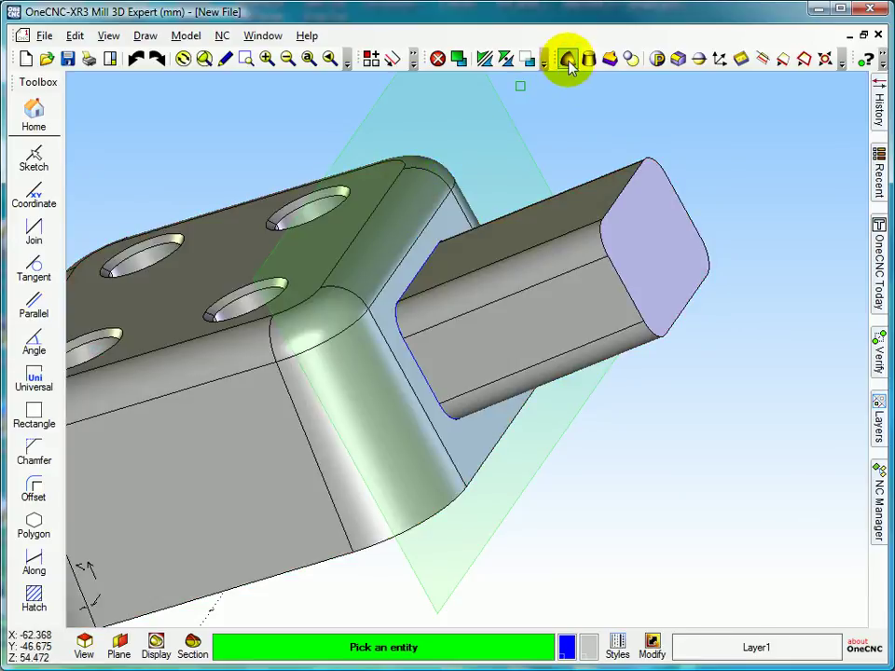
Step: Apply a standard fillet of 4 mm radius to the edge where the boss meets the block's side face
{"action": "left_click", "coordinate": [678, 59]}
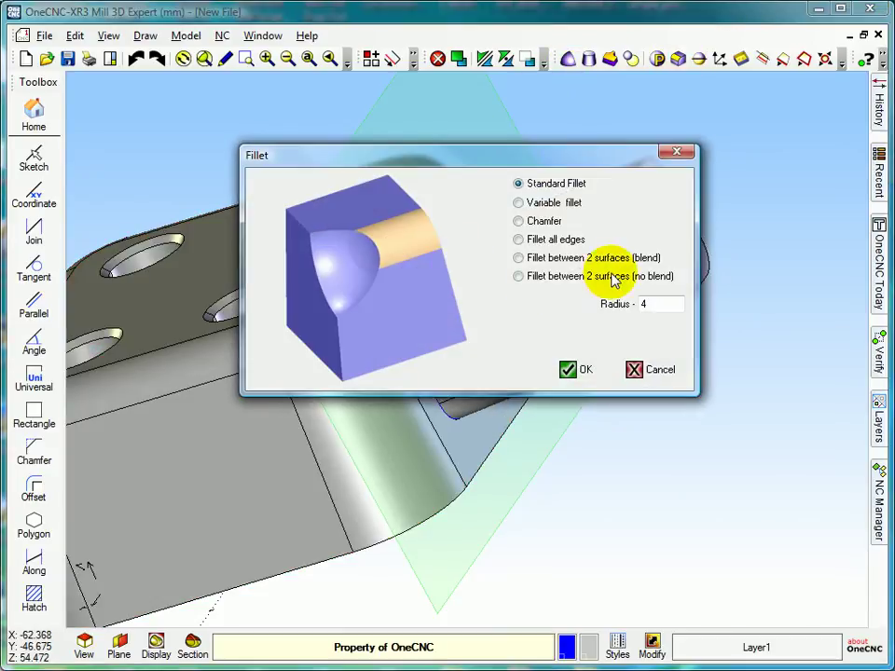
{"action": "left_click", "coordinate": [568, 370]}
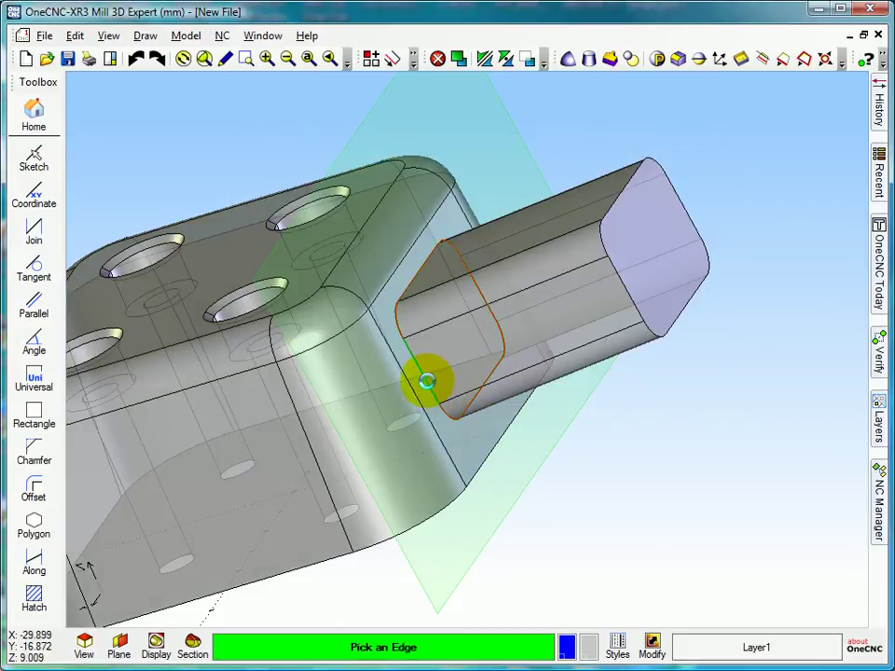
{"action": "left_click", "coordinate": [427, 380]}
{"action": "middle_click_drag", "start_coordinate": [435, 339], "coordinate": [407, 298]}
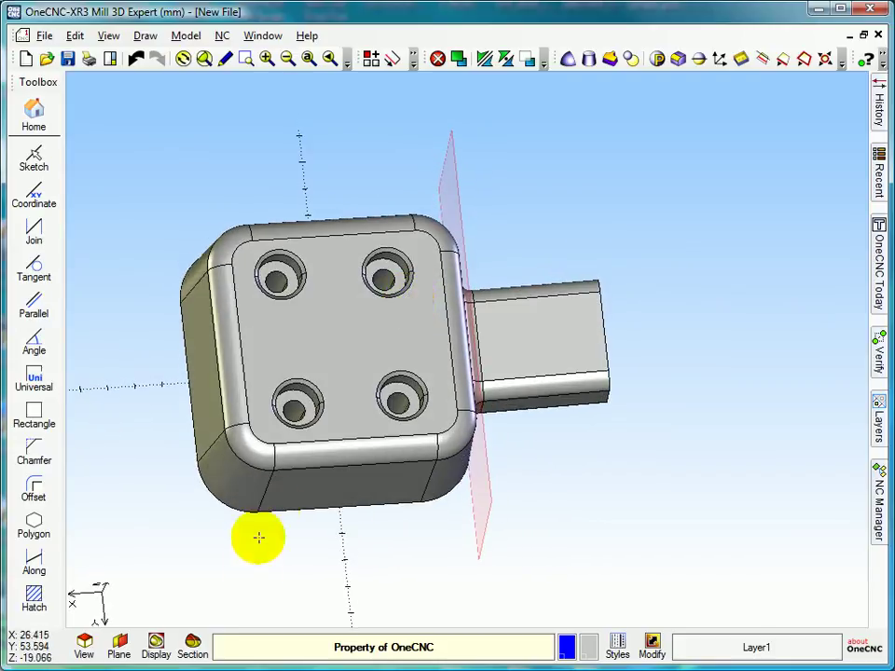